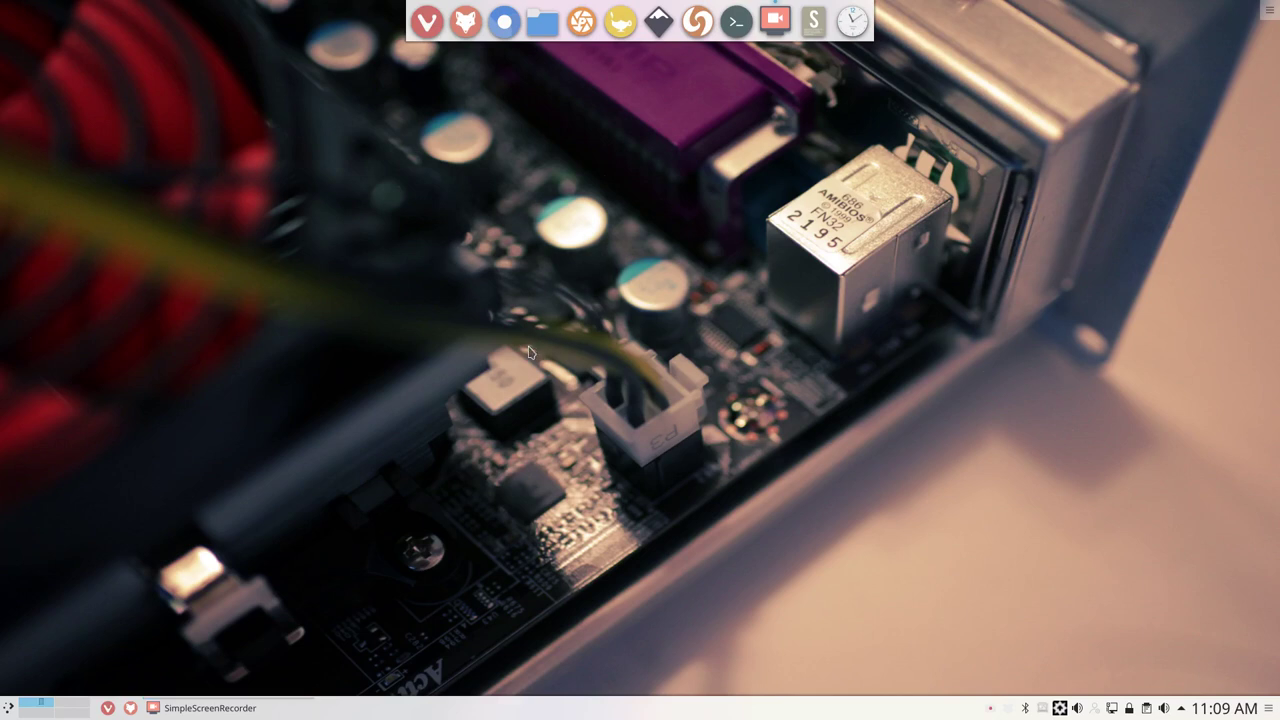
Open and close a terminal showing system information, then the application launcher.
key(ctrl+alt+t)
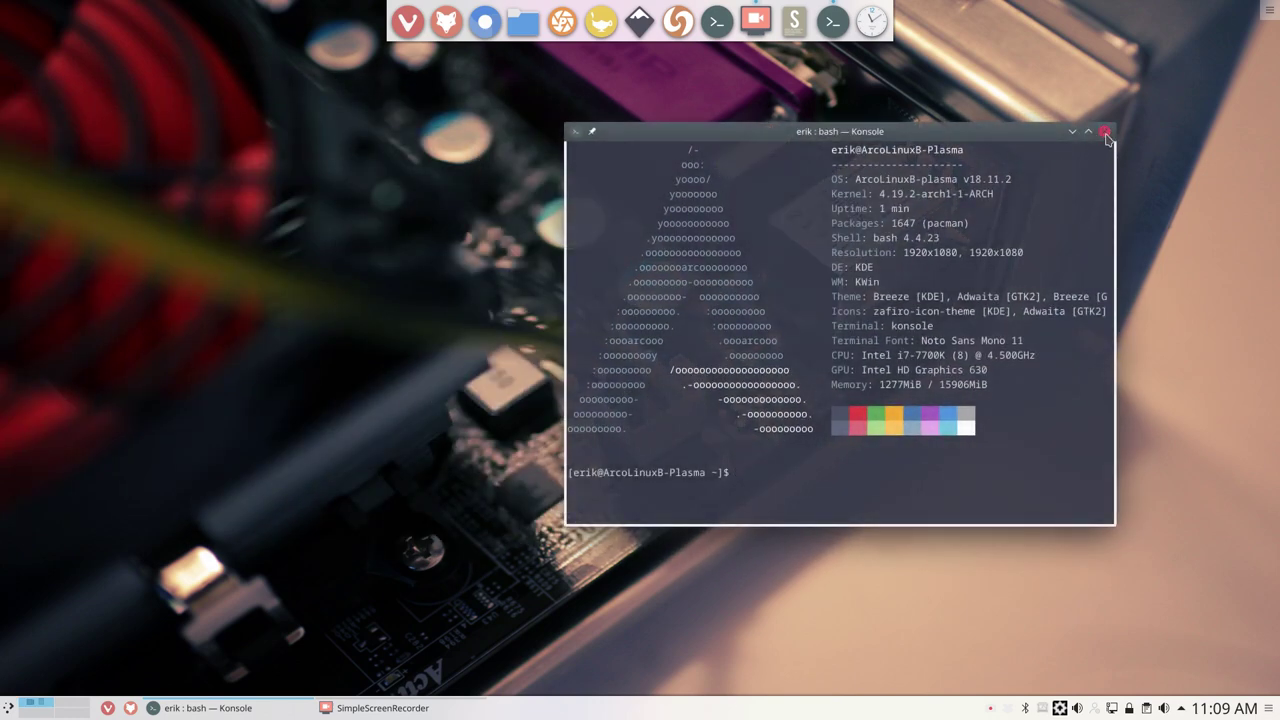
click(1104, 131)
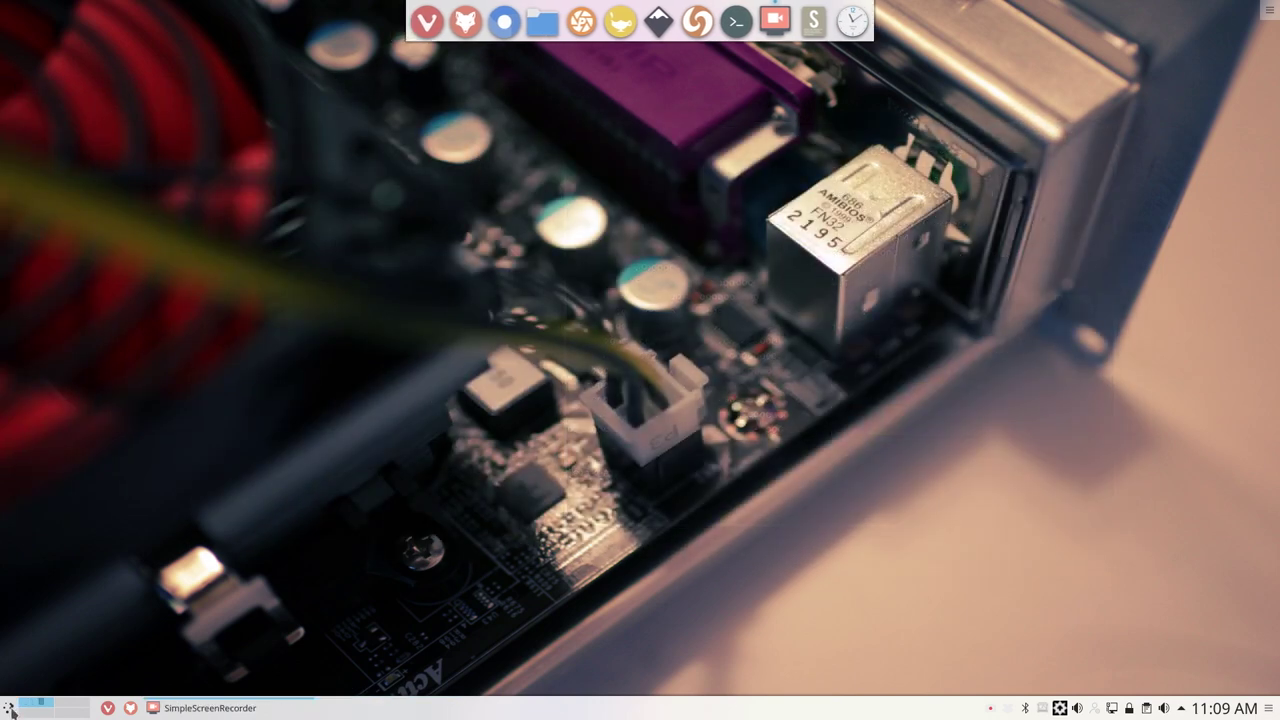
click(8, 708)
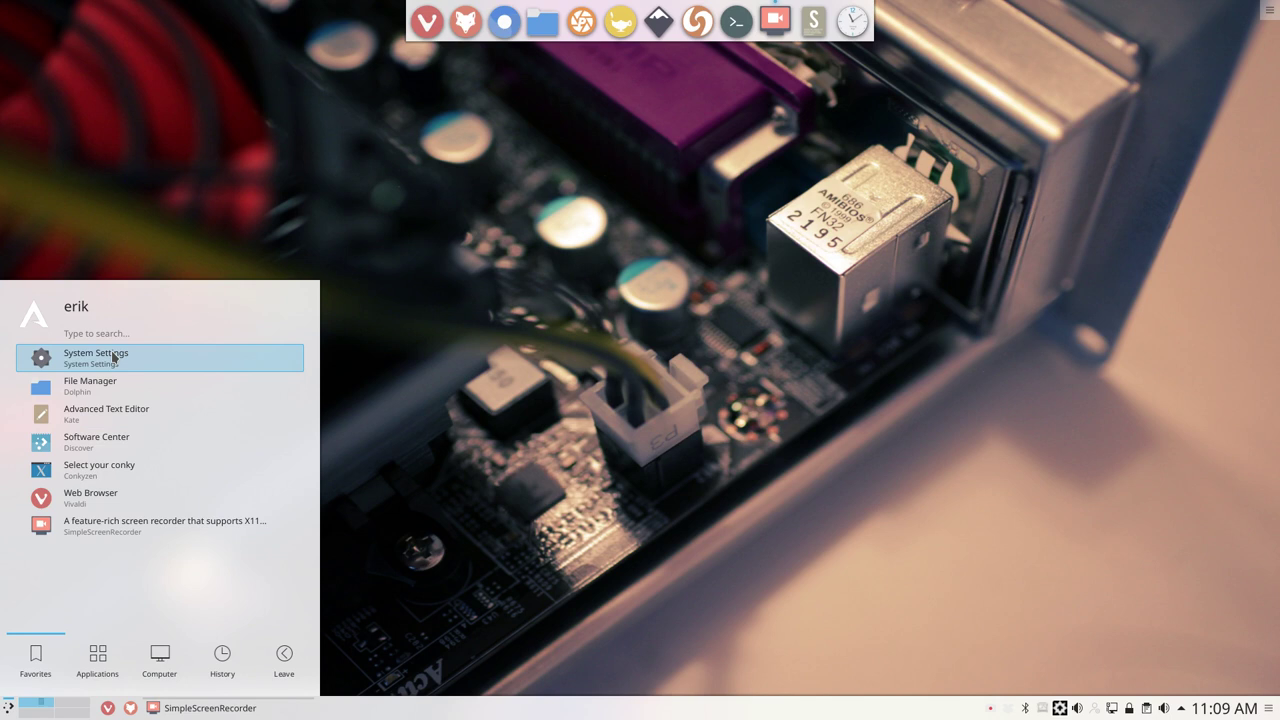
click(298, 242)
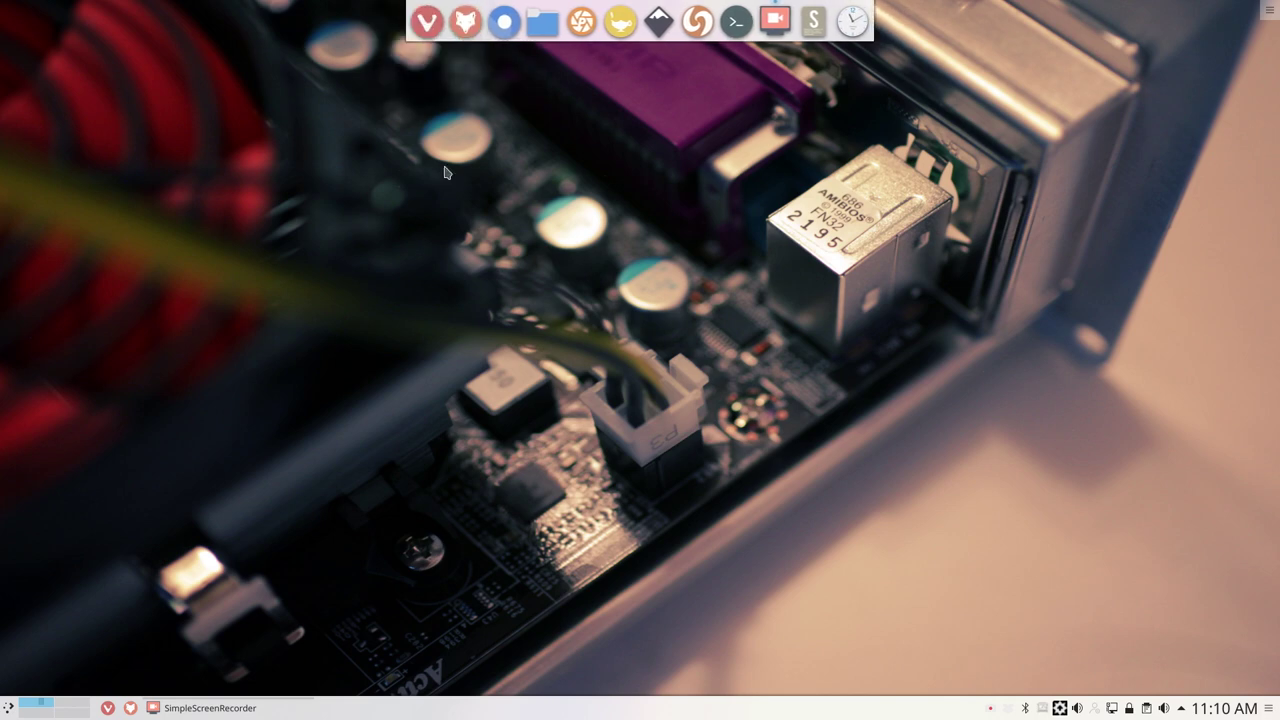
Switch between virtual desktops and return to the first desktop.
key(ctrl+F4)
key(ctrl+F1)
key(ctrl+alt+Right)
key(ctrl+alt+Right)
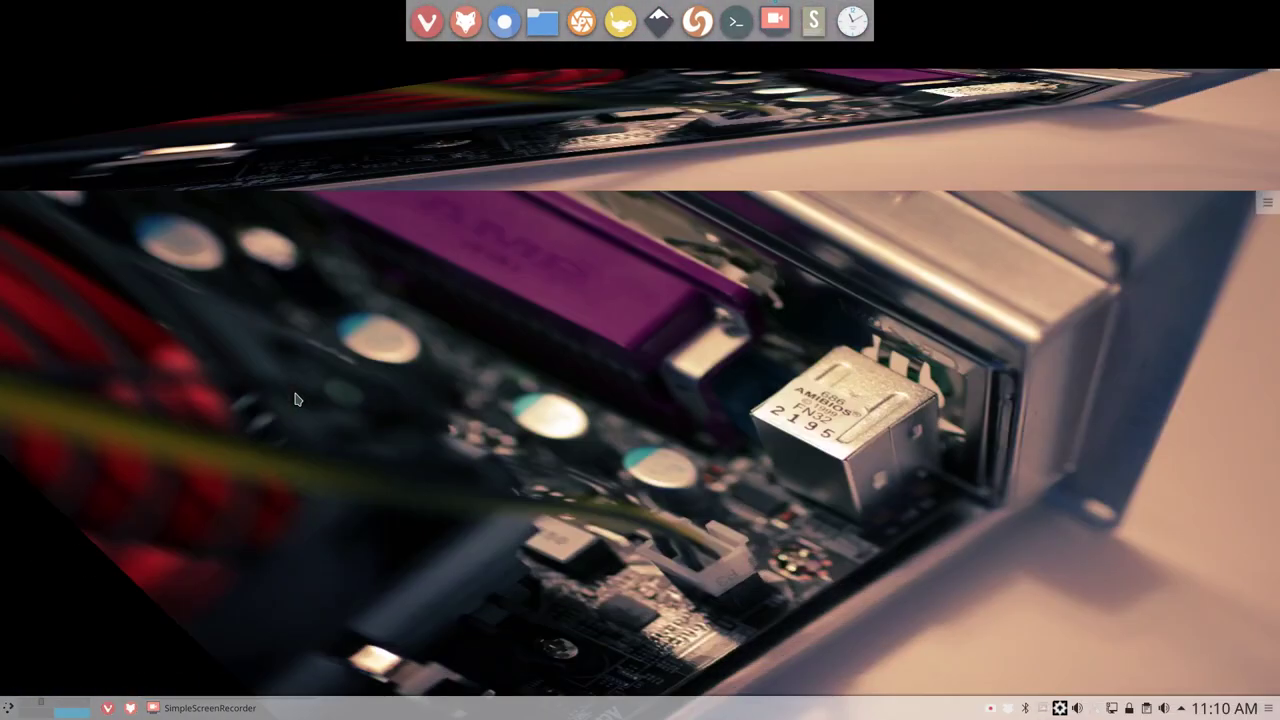
click(35, 706)
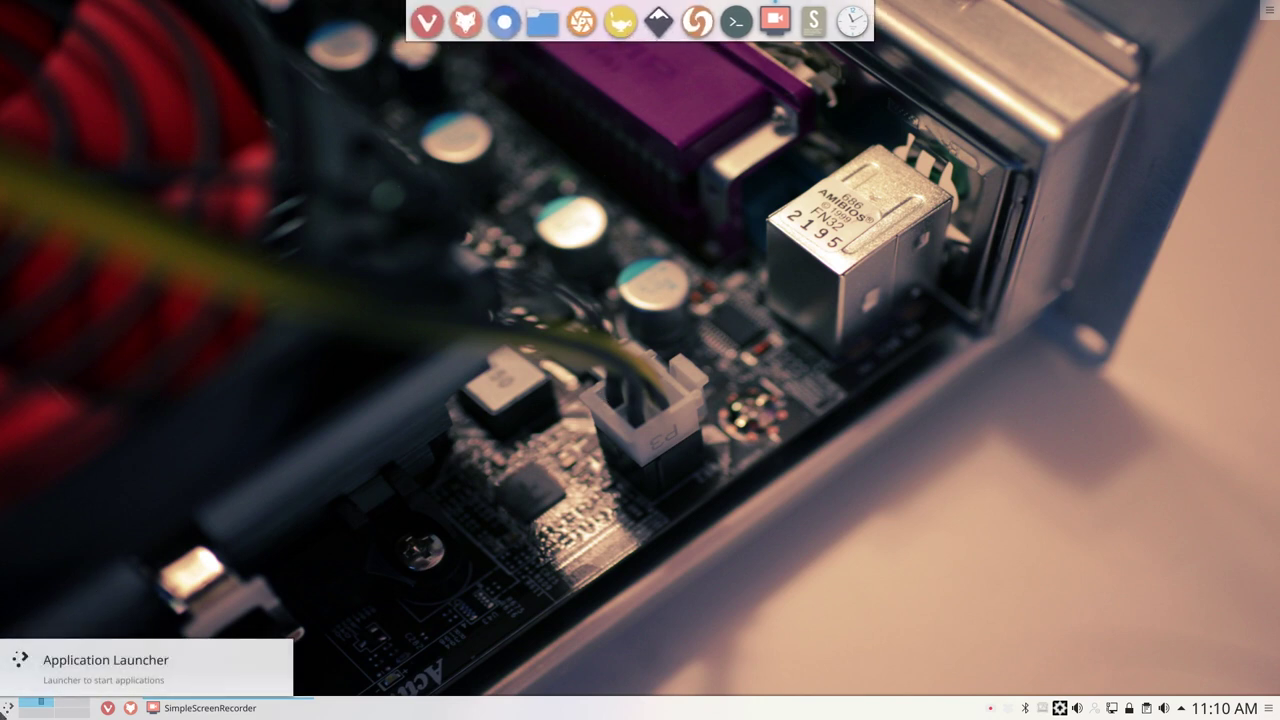
Launch System Settings from the launcher and maximize its window.
click(8, 711)
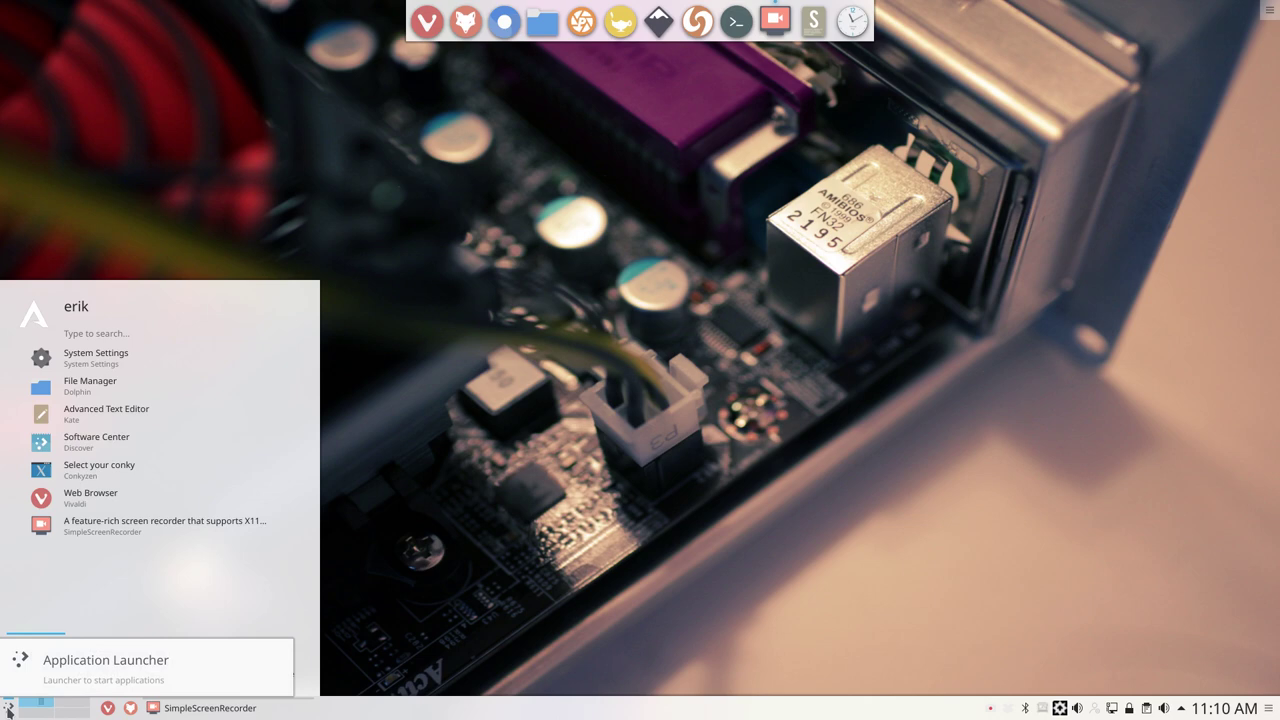
click(96, 357)
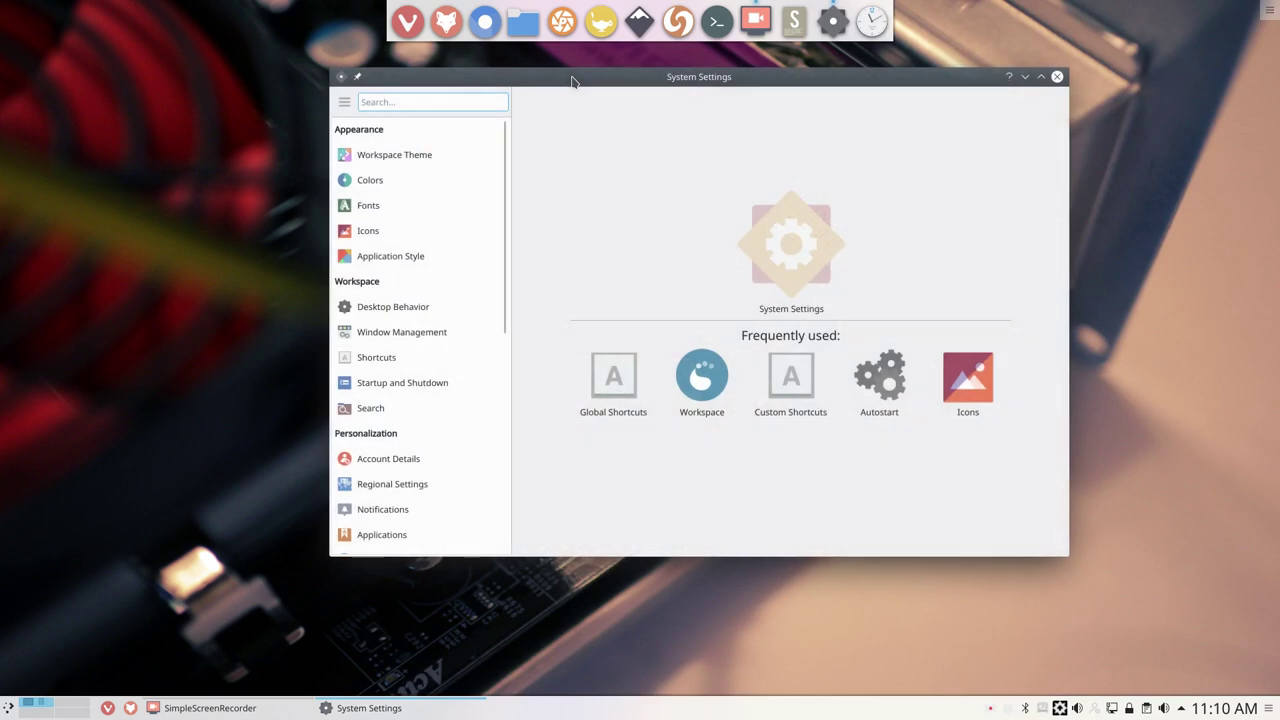
double_click(571, 77)
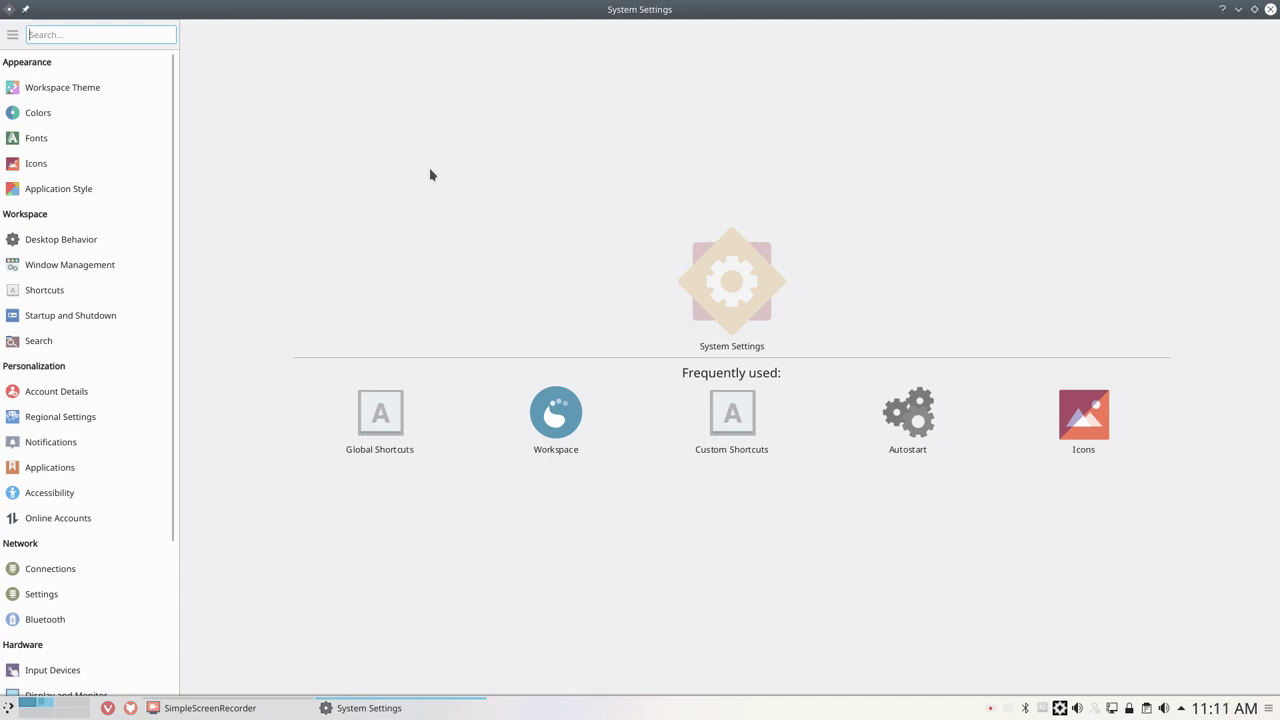
Apply the Breeze Dark look and feel from Workspace Theme, then open the launcher.
click(78, 88)
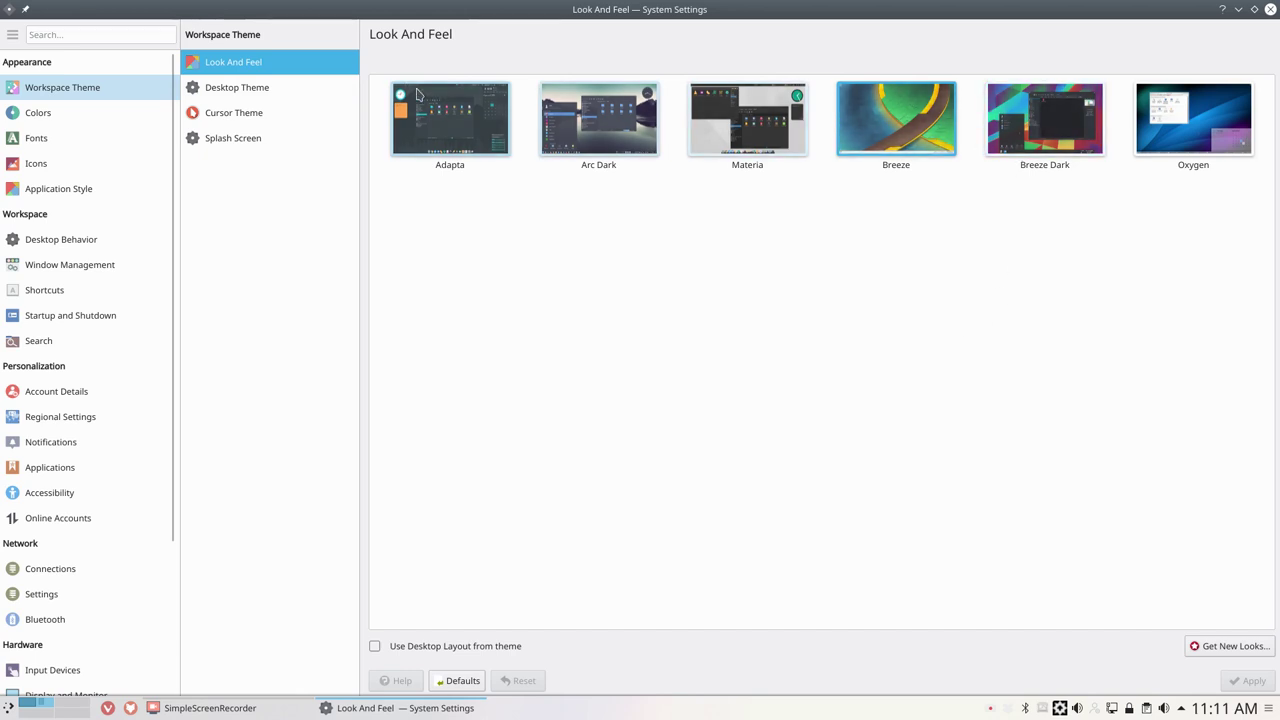
click(1018, 147)
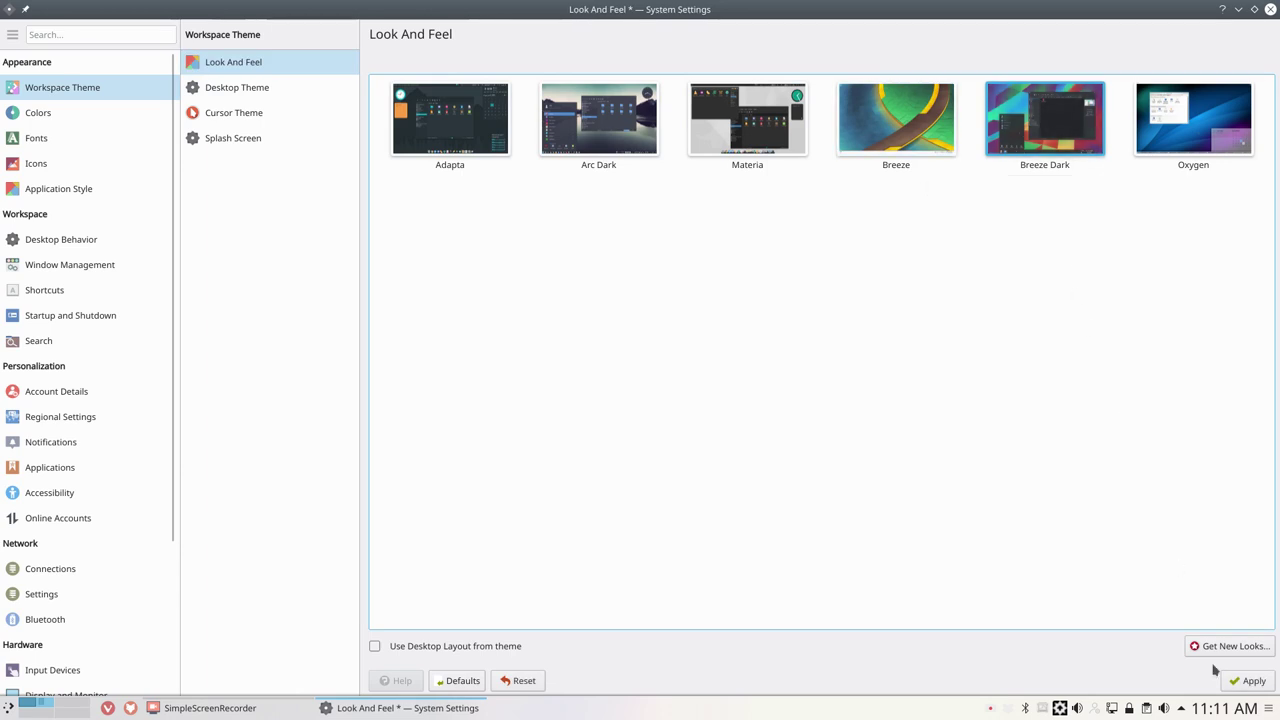
click(1256, 680)
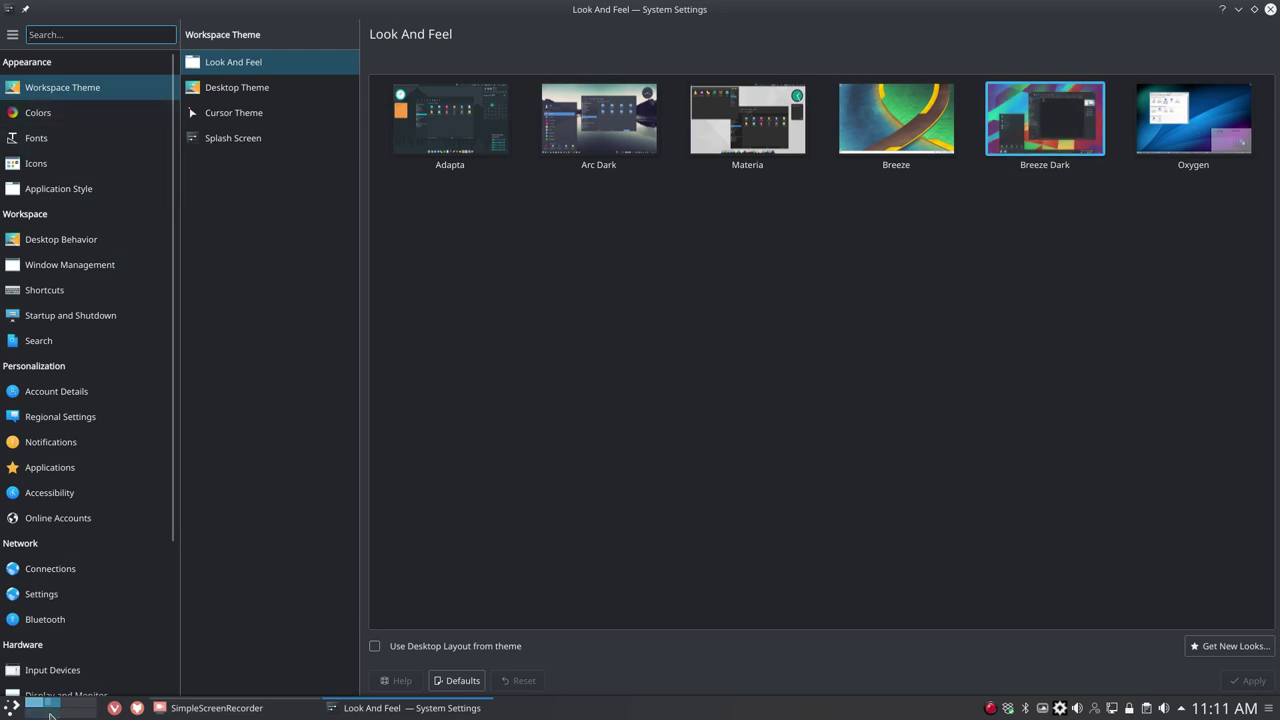
click(8, 706)
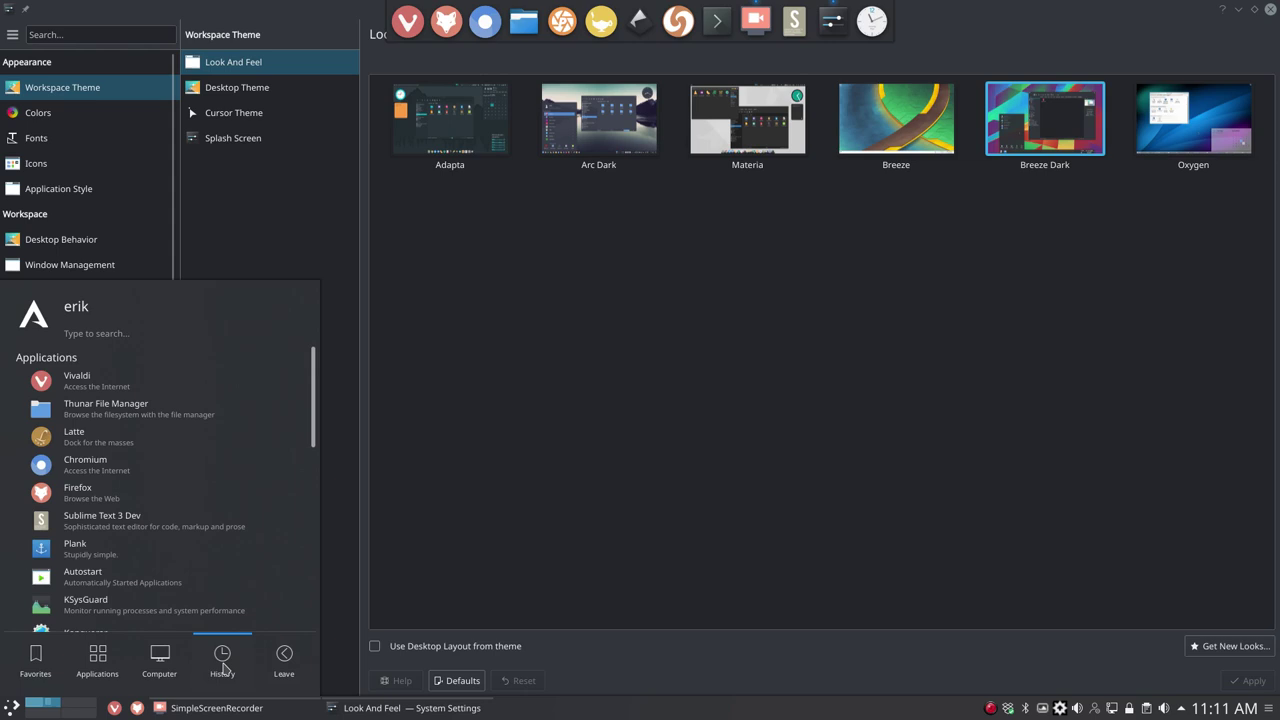
mouse_move(222, 660)
scroll(95, 372, down, 3)
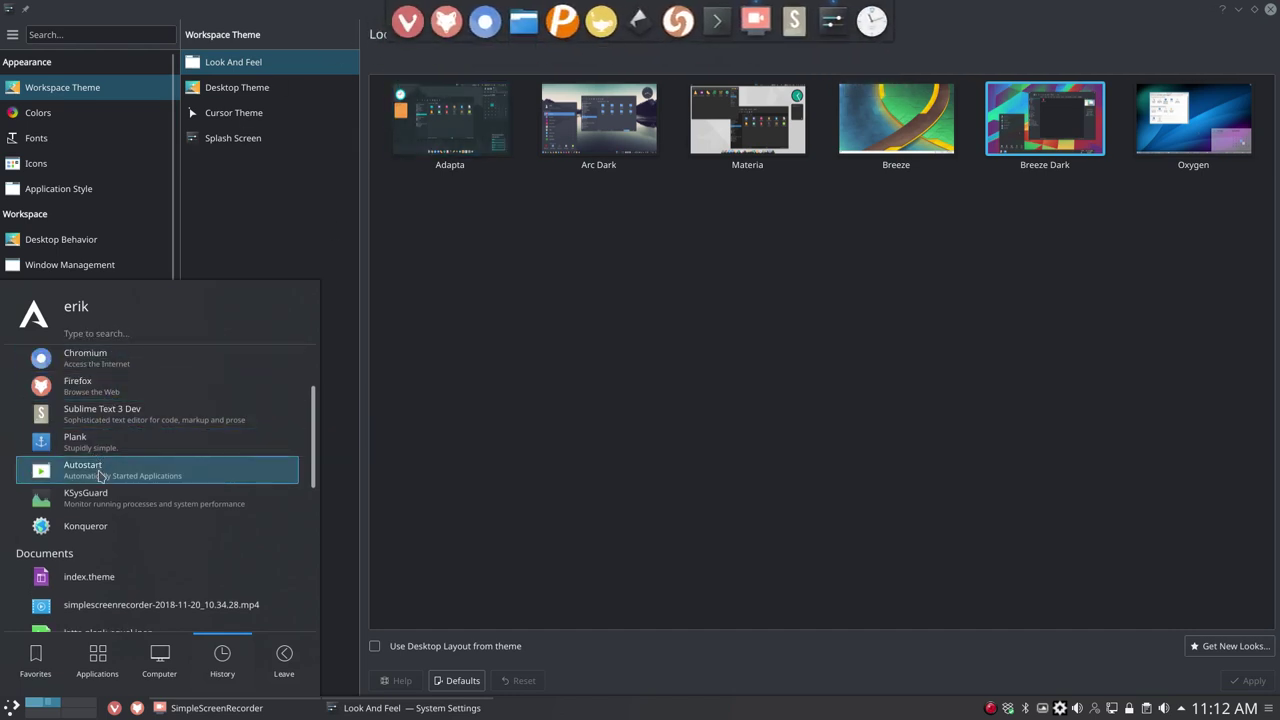
scroll(103, 516, down, 2)
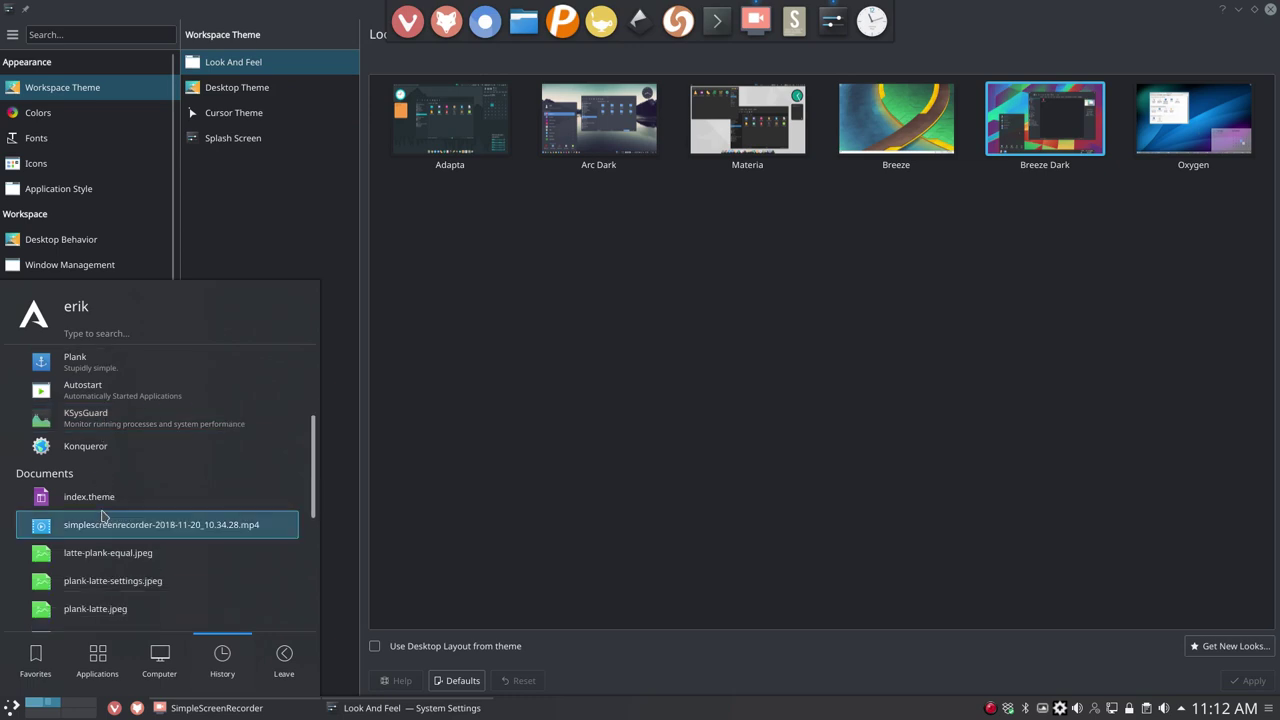
scroll(103, 516, down, 1)
scroll(103, 516, down, 2)
scroll(103, 516, down, 2)
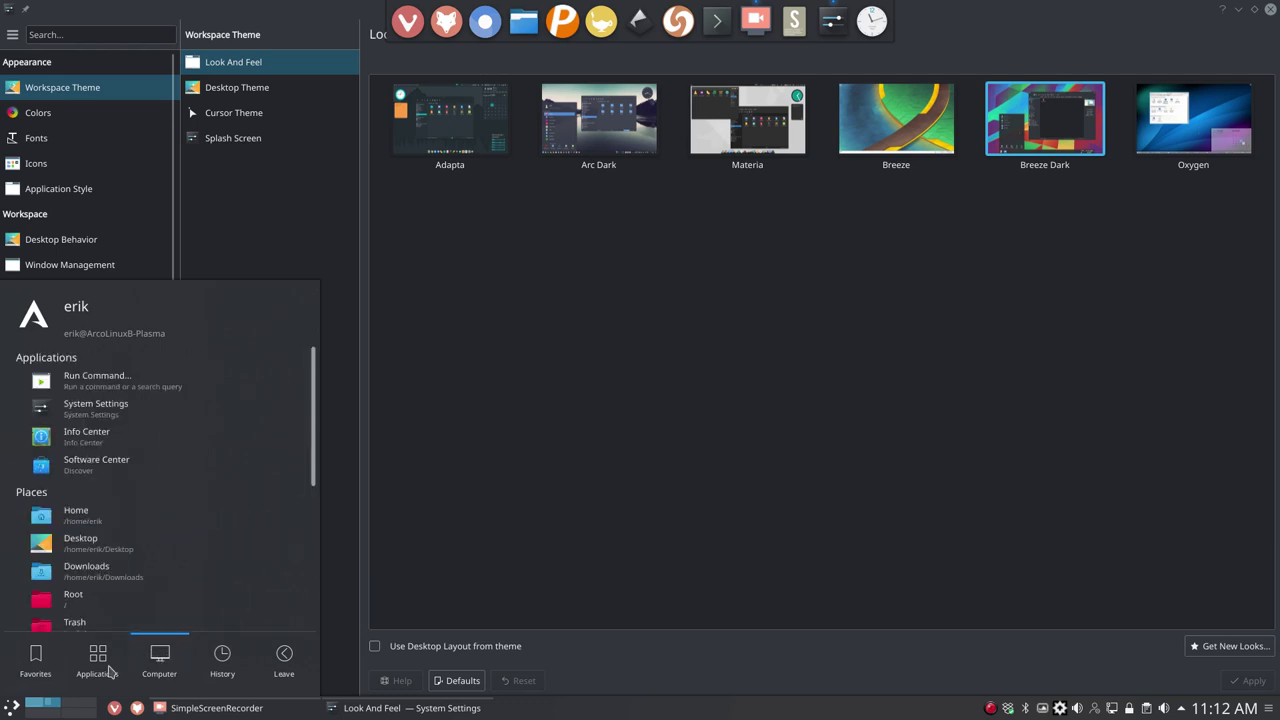
scroll(92, 615, down, 5)
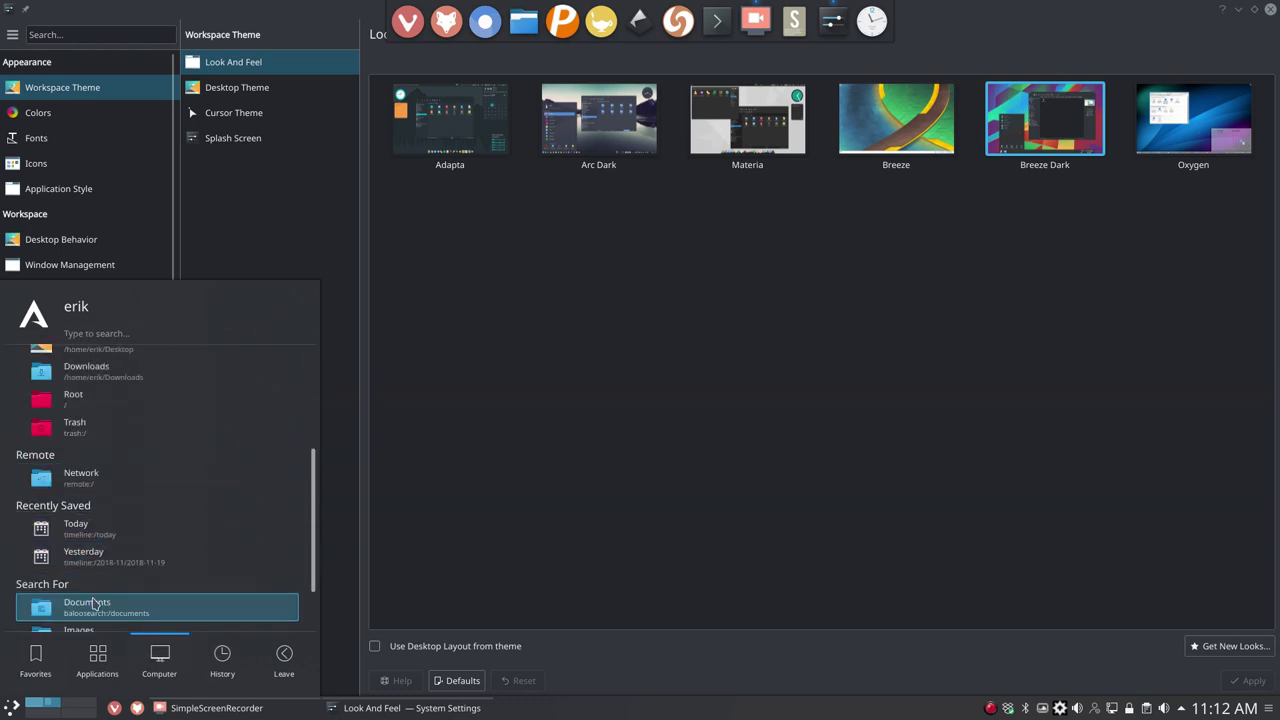
scroll(92, 600, up, 5)
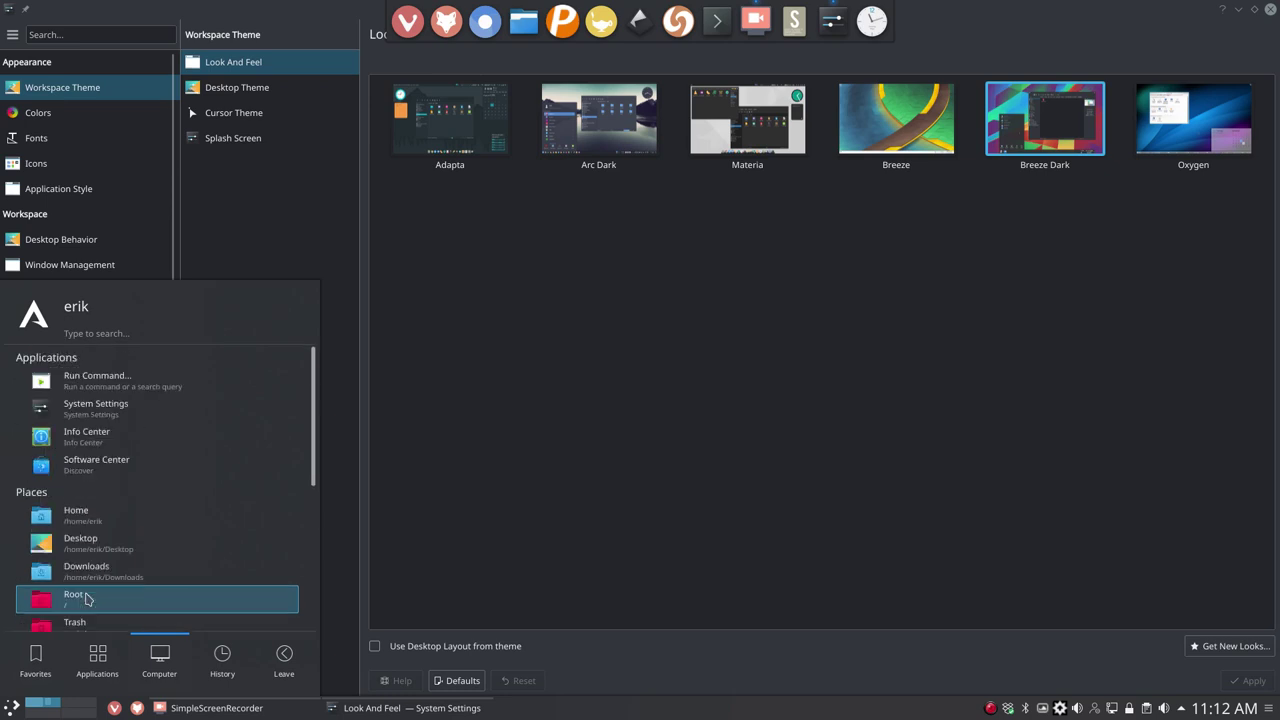
Apply the Adapta look and feel to the desktop.
click(752, 238)
click(437, 157)
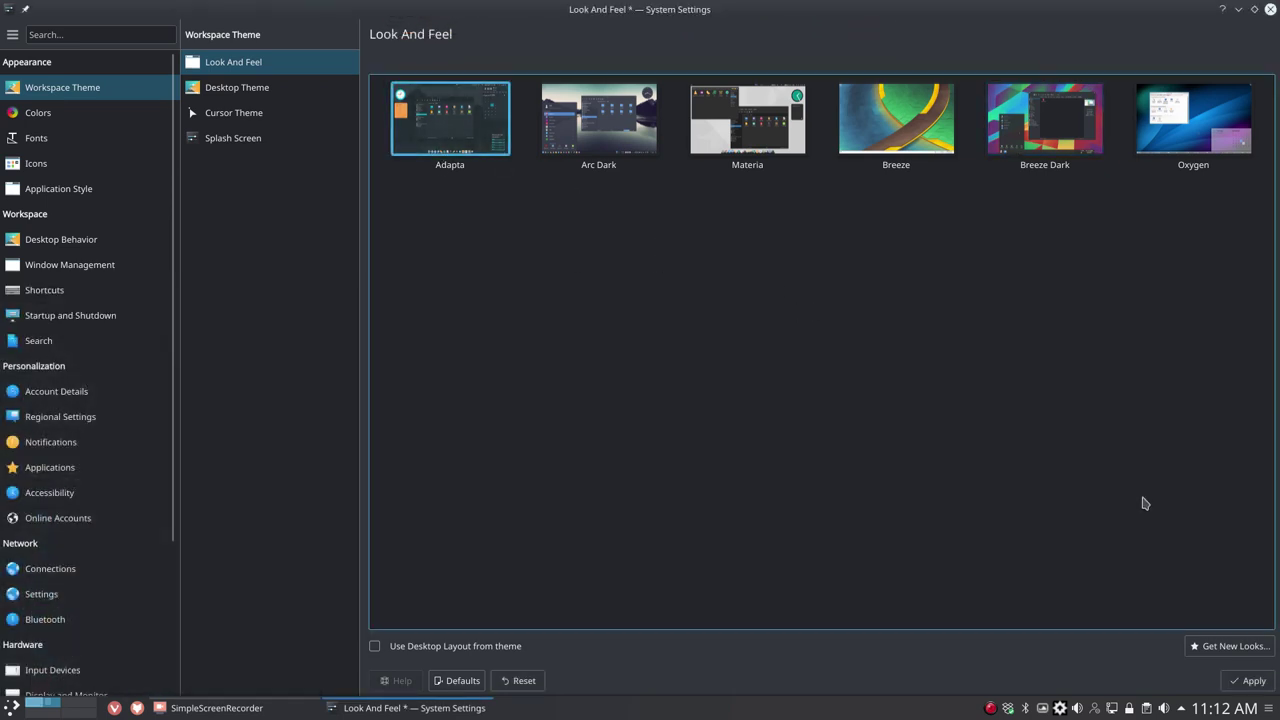
click(1250, 681)
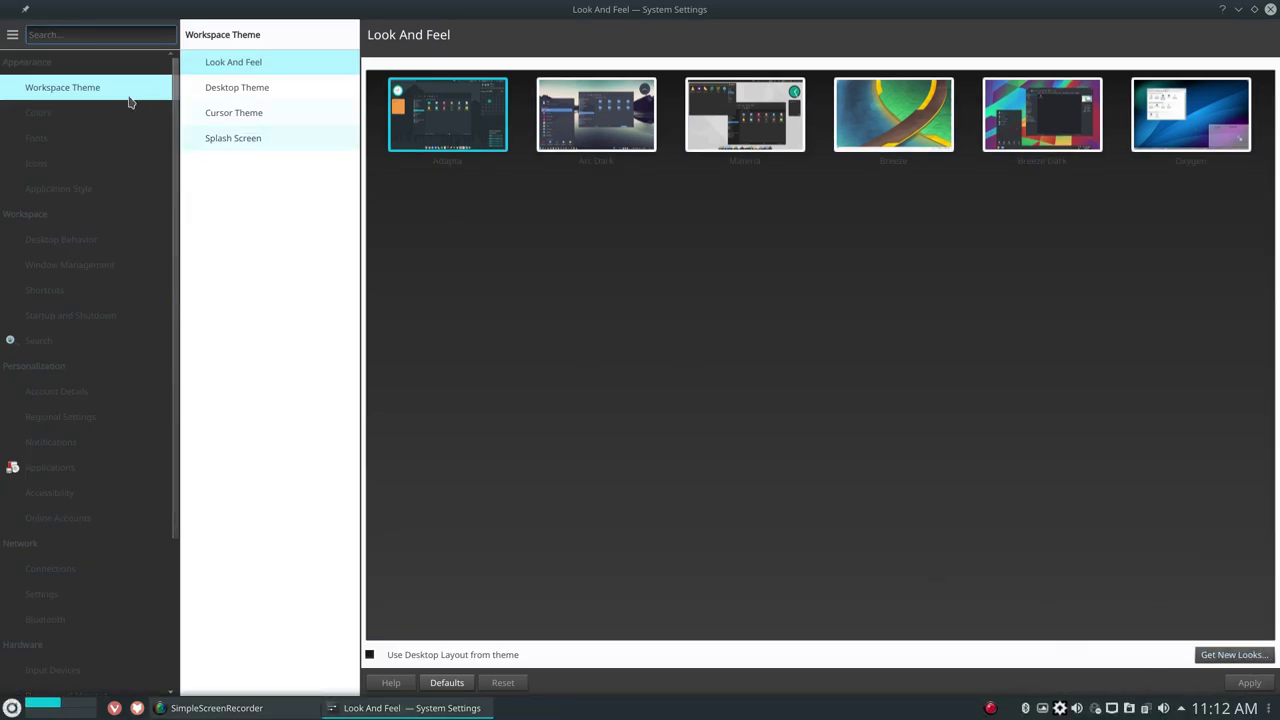
Glance at colour schemes, then close and relaunch System Settings.
click(58, 113)
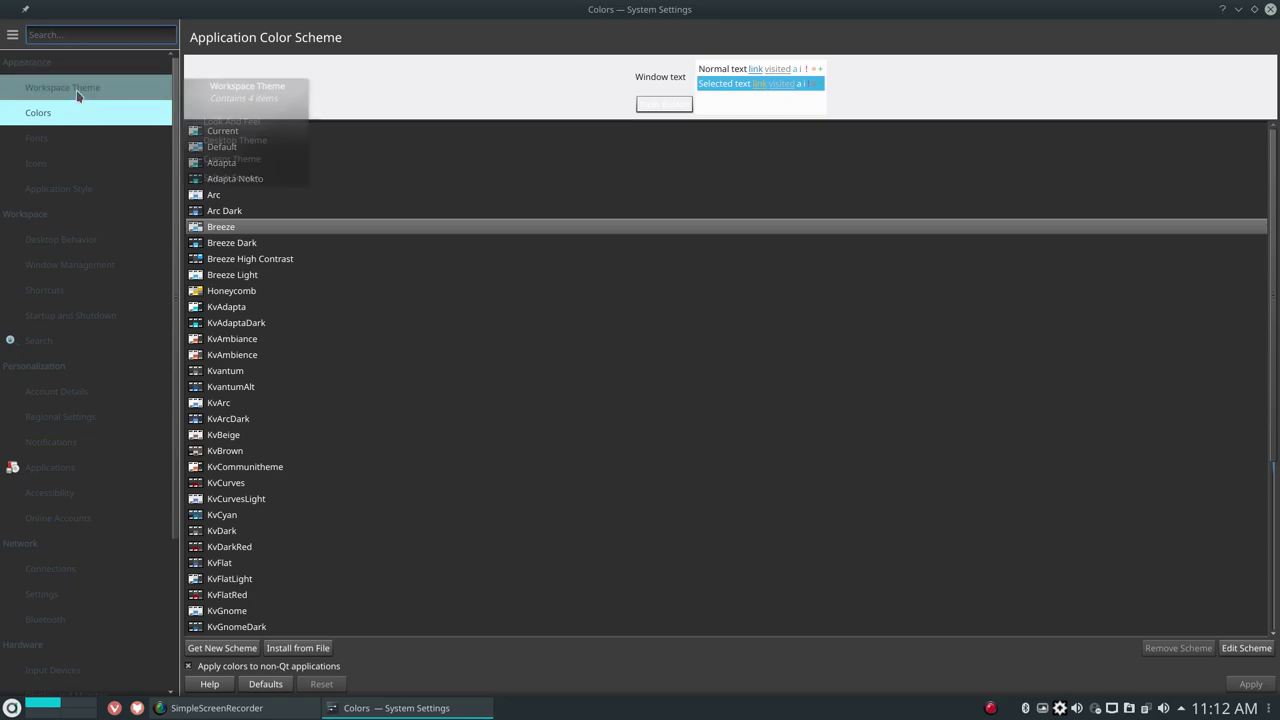
click(77, 93)
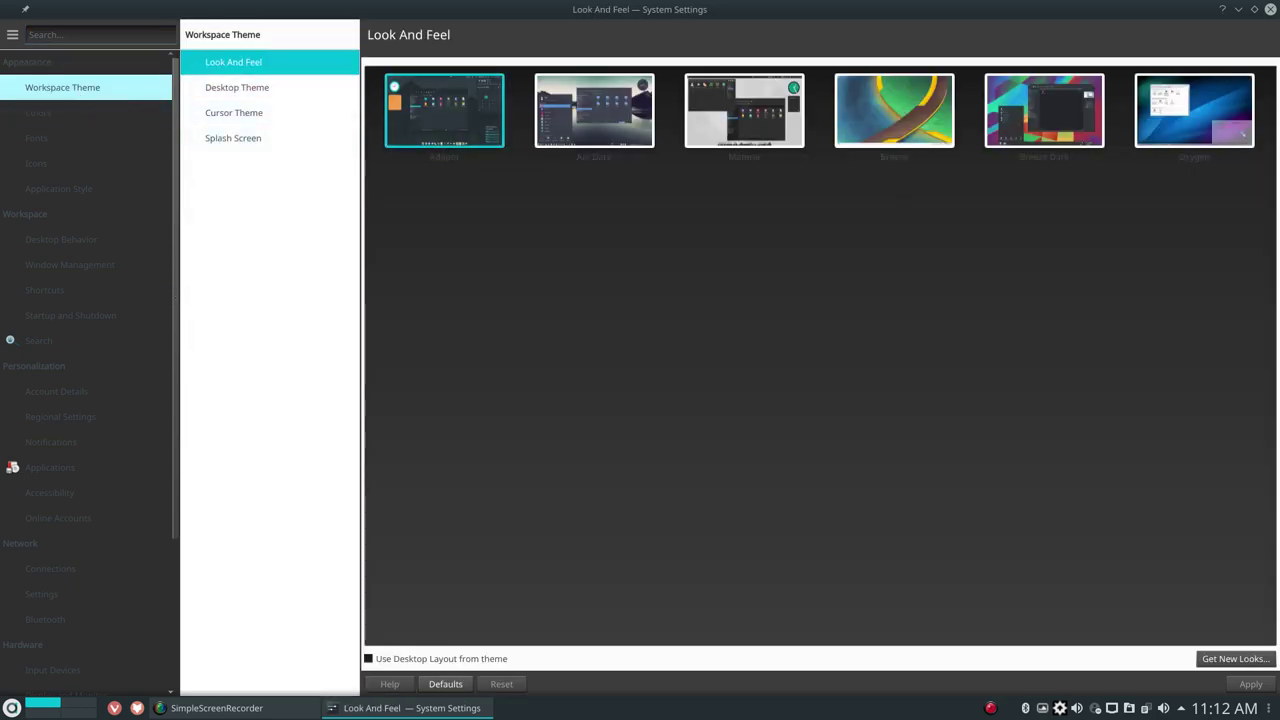
click(1268, 12)
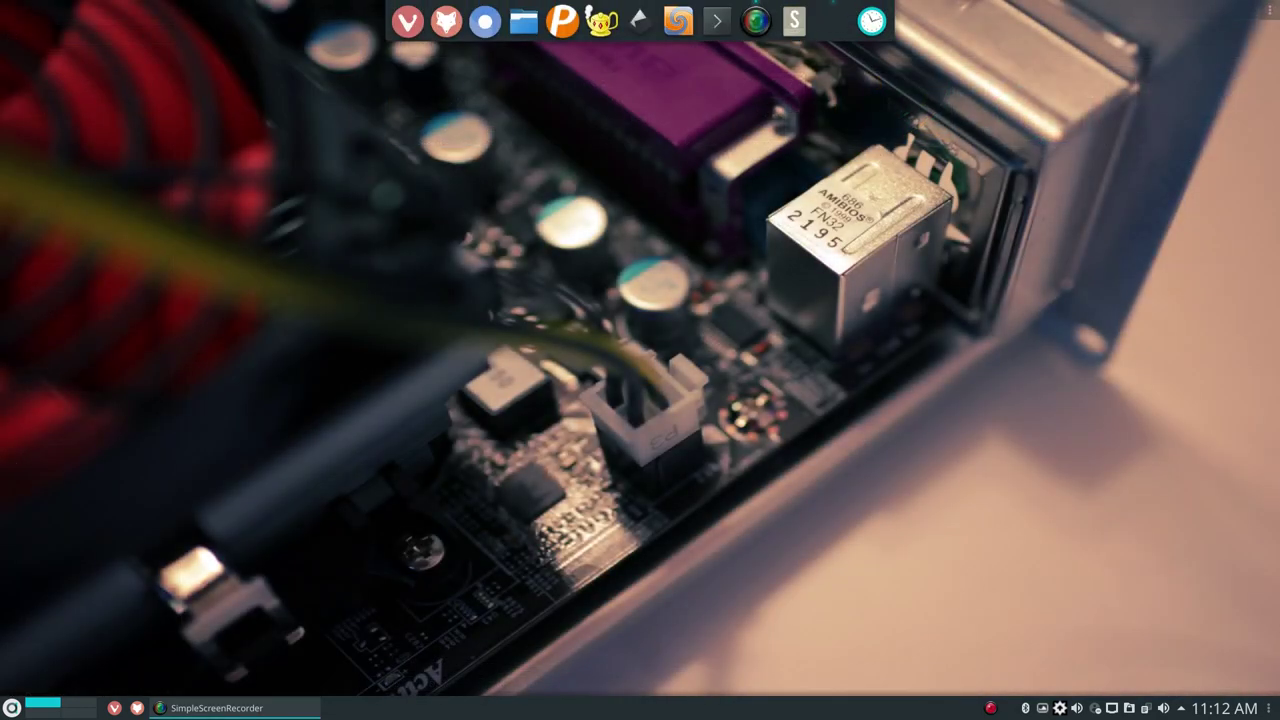
key(super)
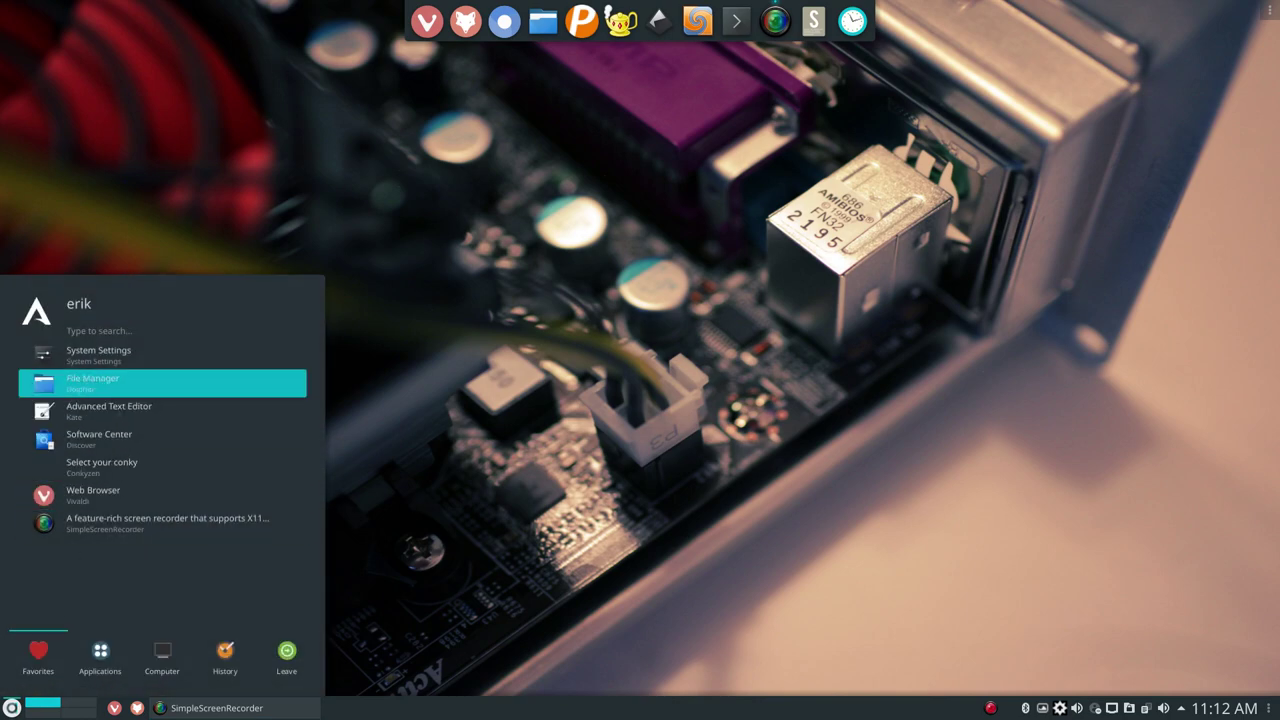
click(320, 345)
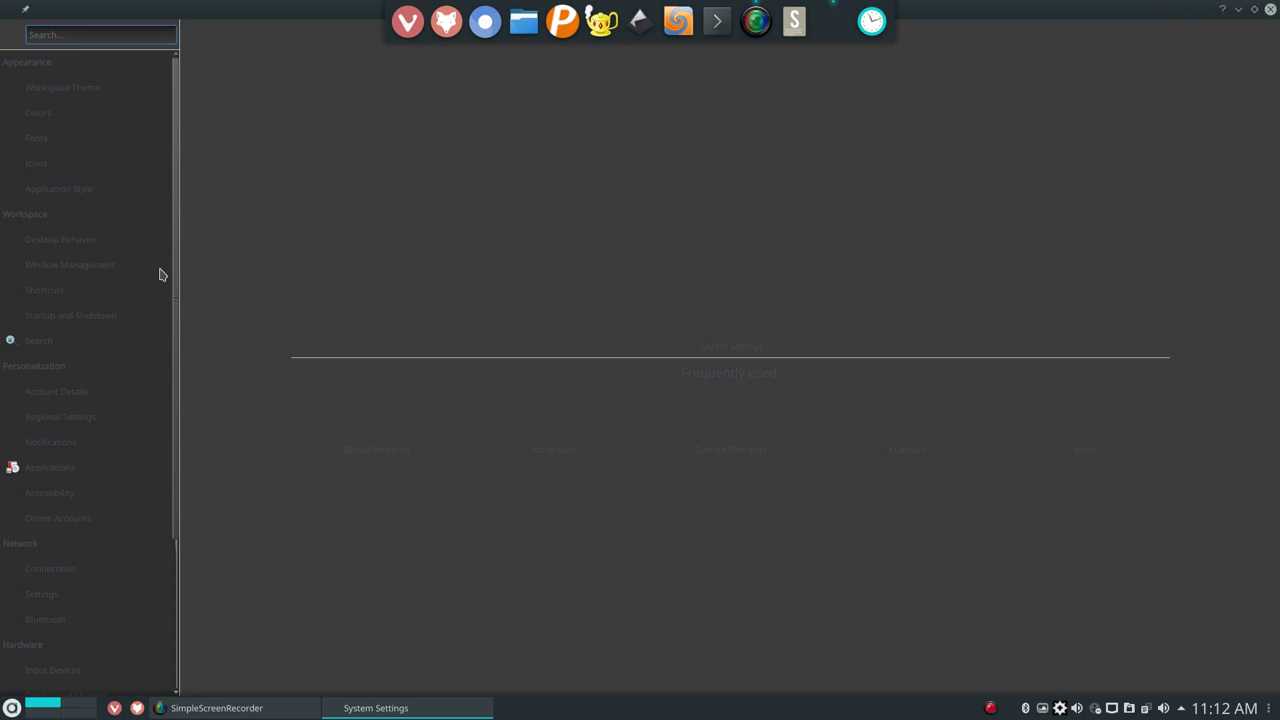
Review colour, font and widget style pages, then apply the Arc Dark look.
click(70, 88)
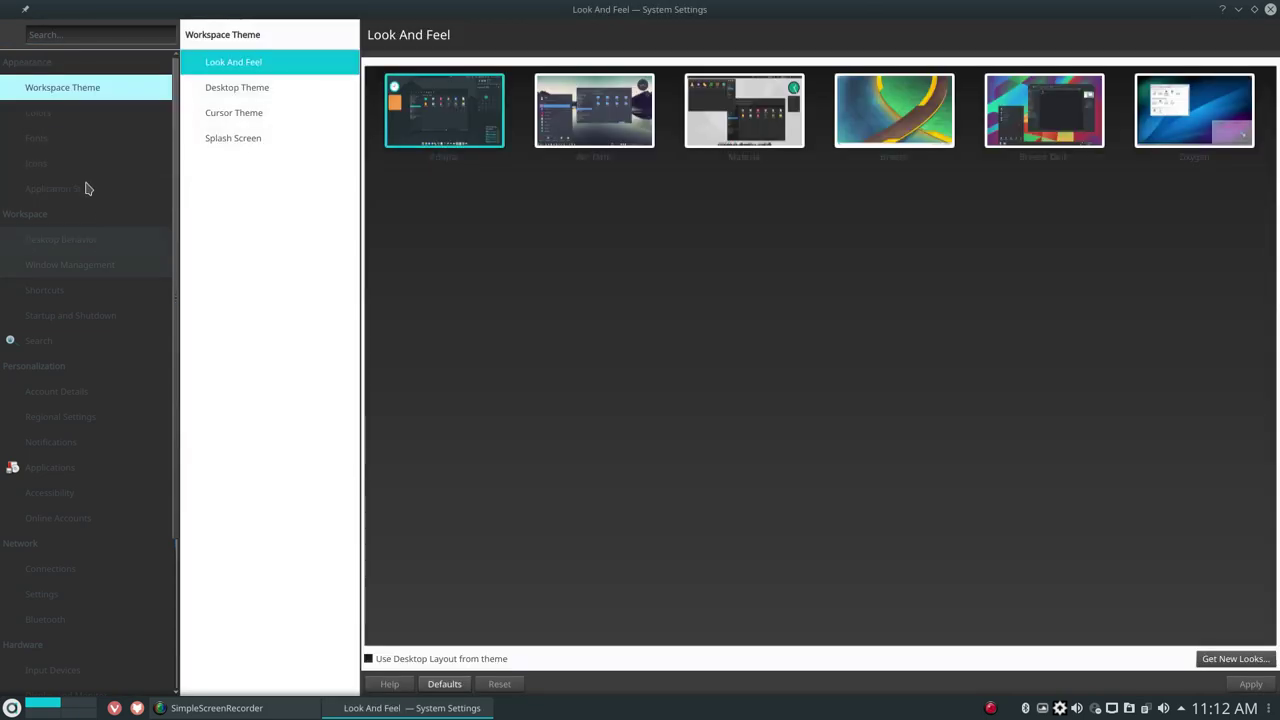
click(40, 112)
click(40, 138)
click(57, 198)
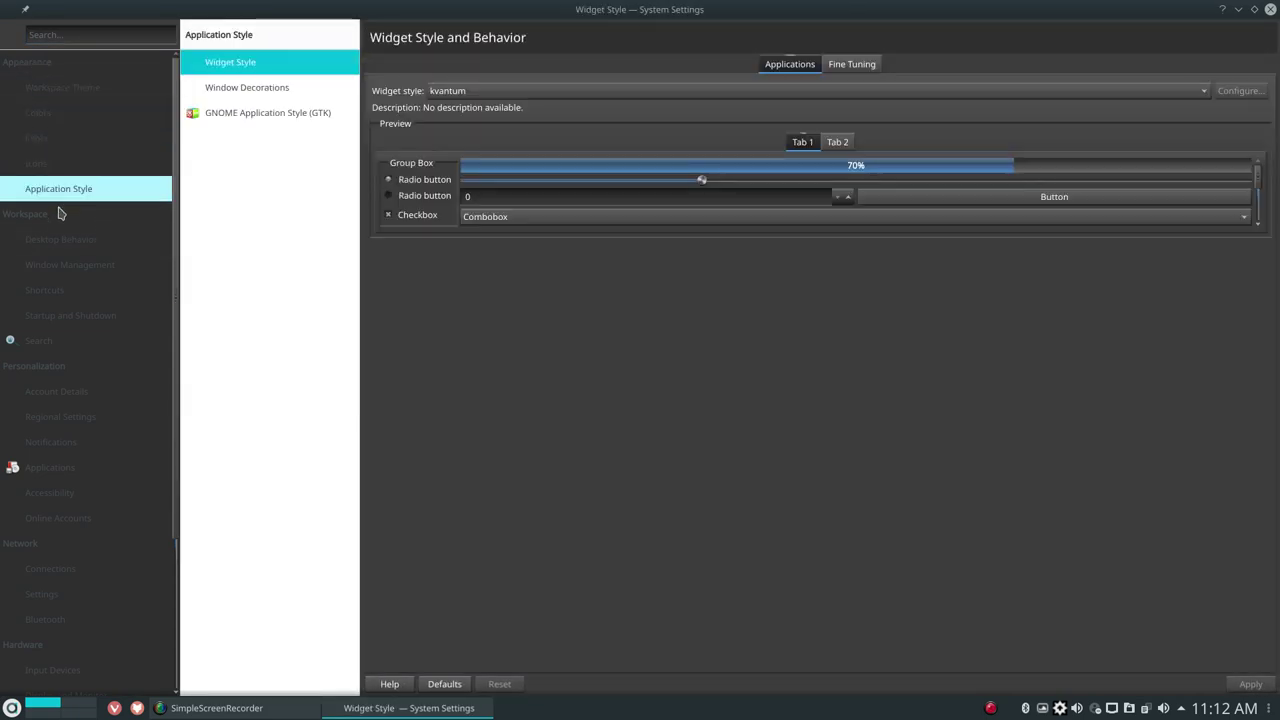
click(66, 89)
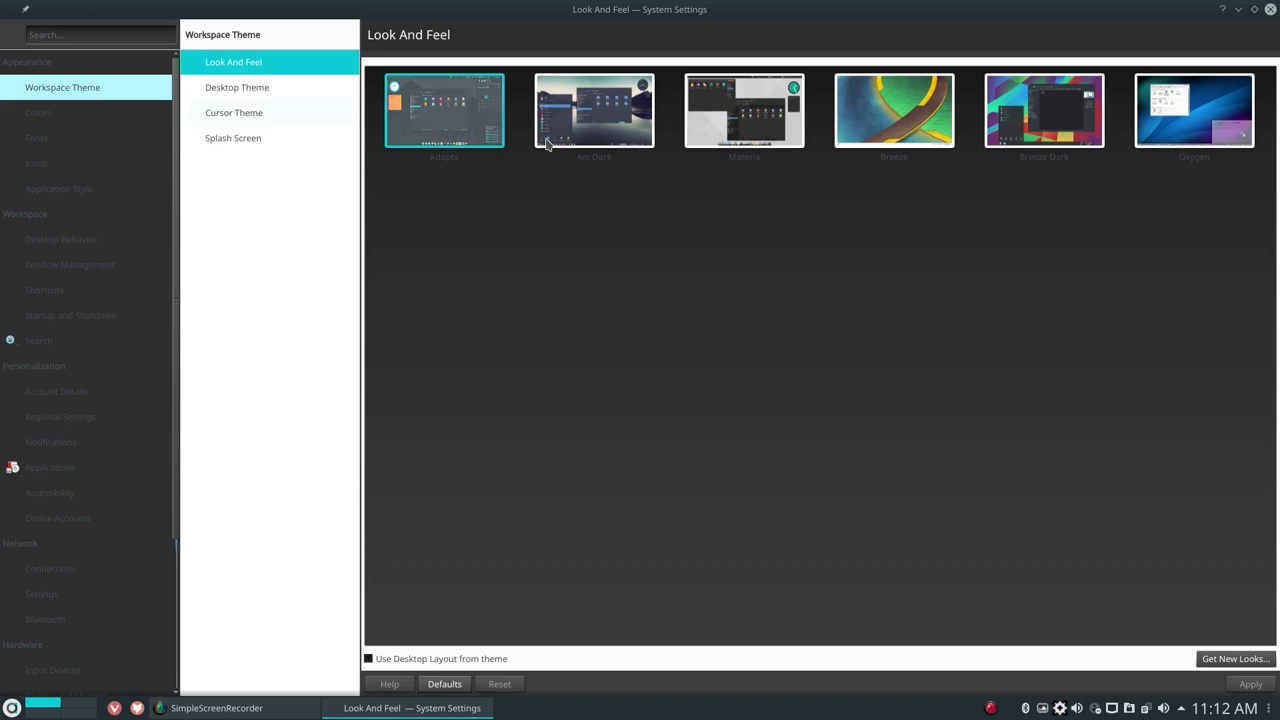
click(600, 118)
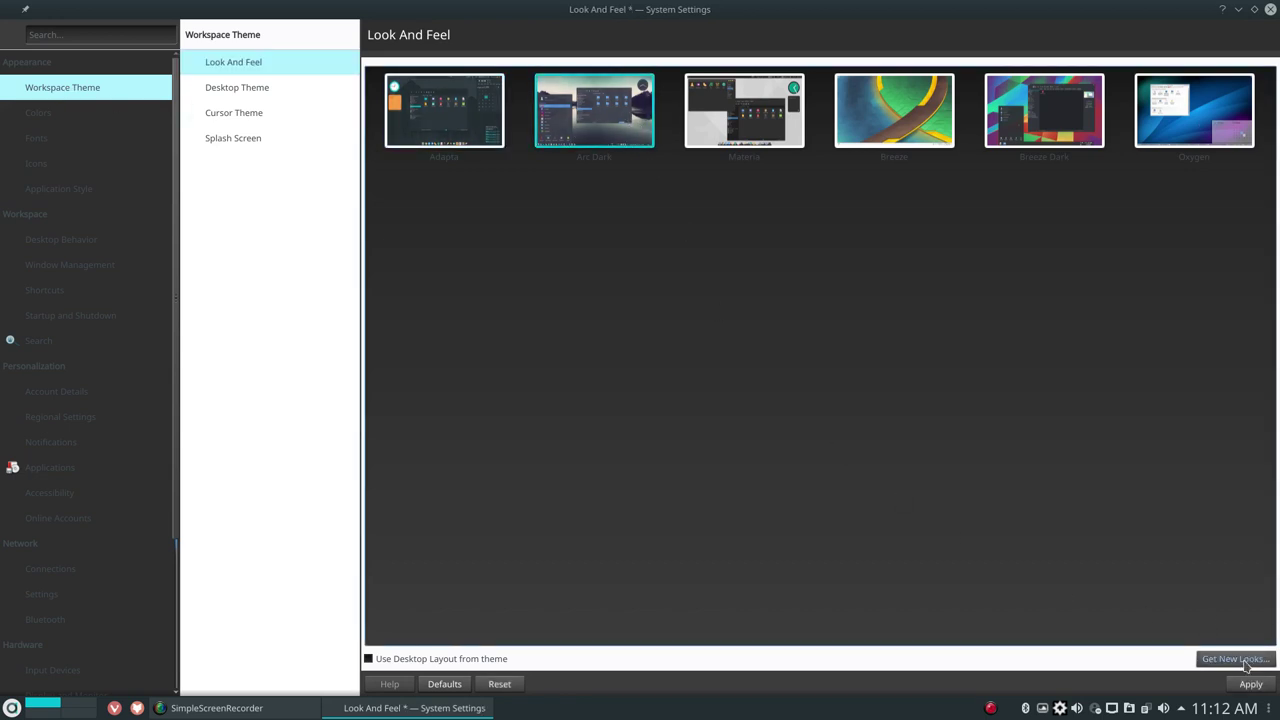
click(1250, 684)
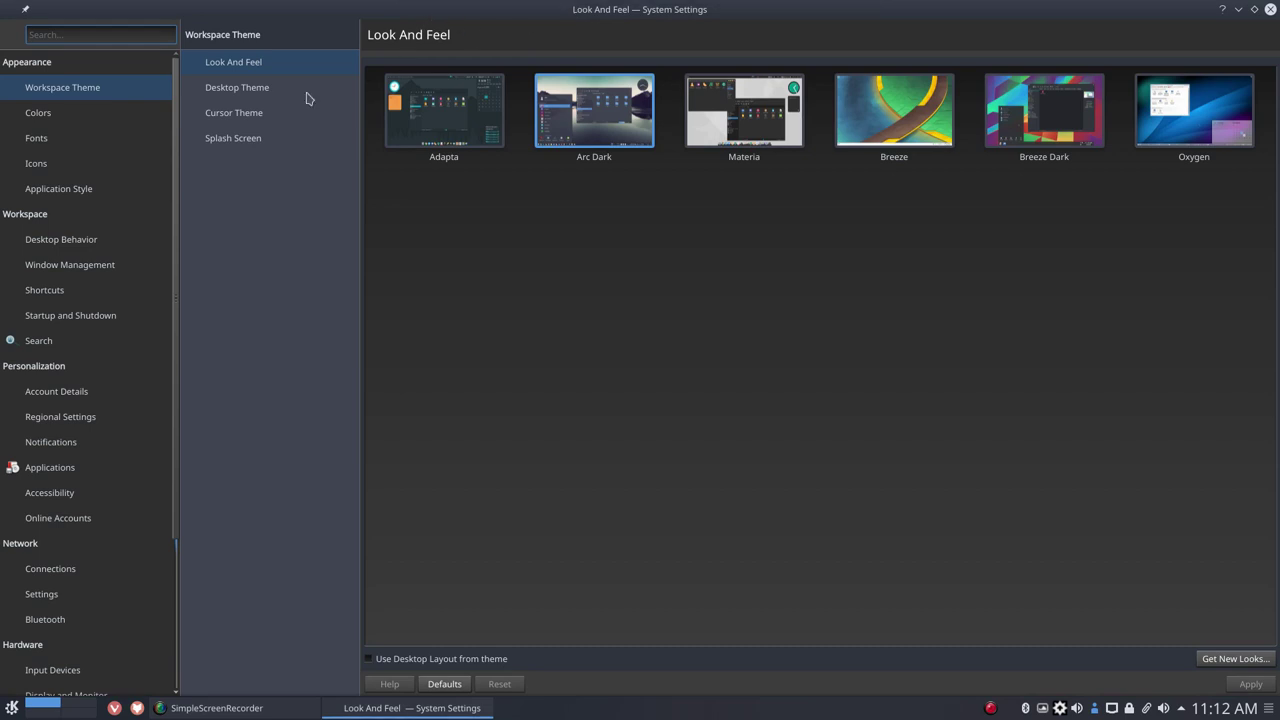
Browse the colour, font, desktop behaviour and workspace theme pages.
click(45, 113)
click(50, 138)
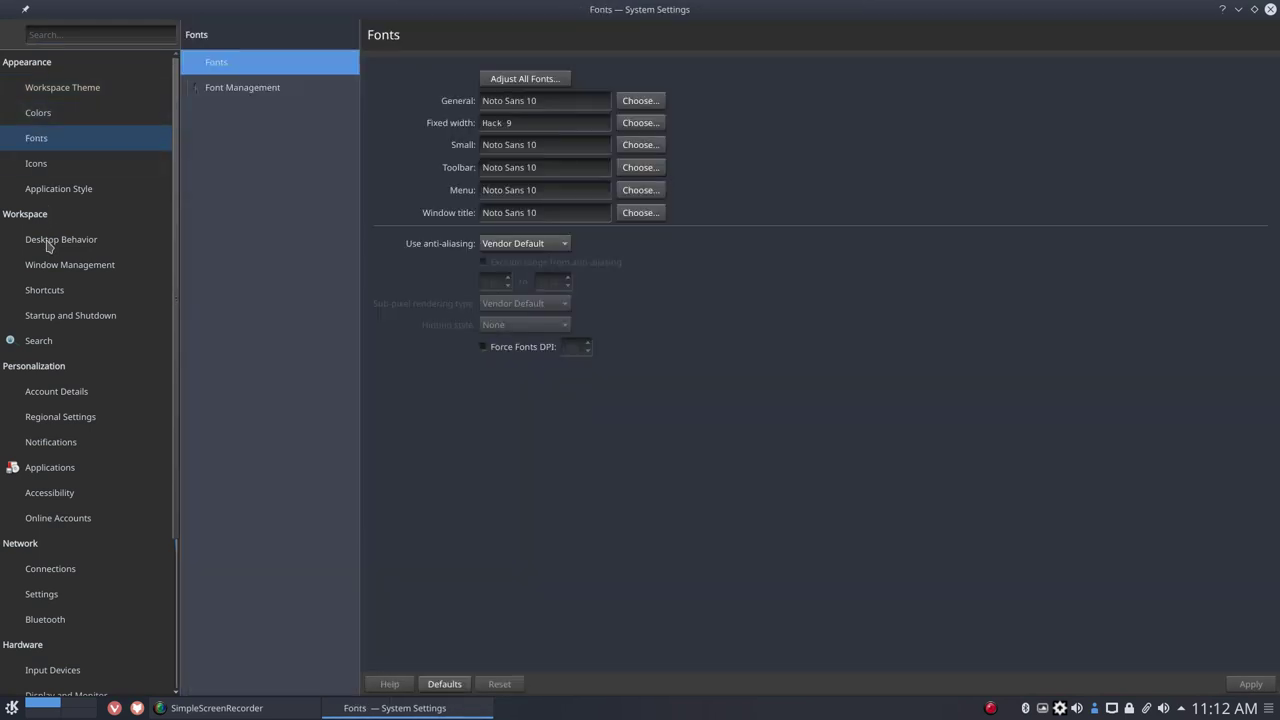
click(50, 240)
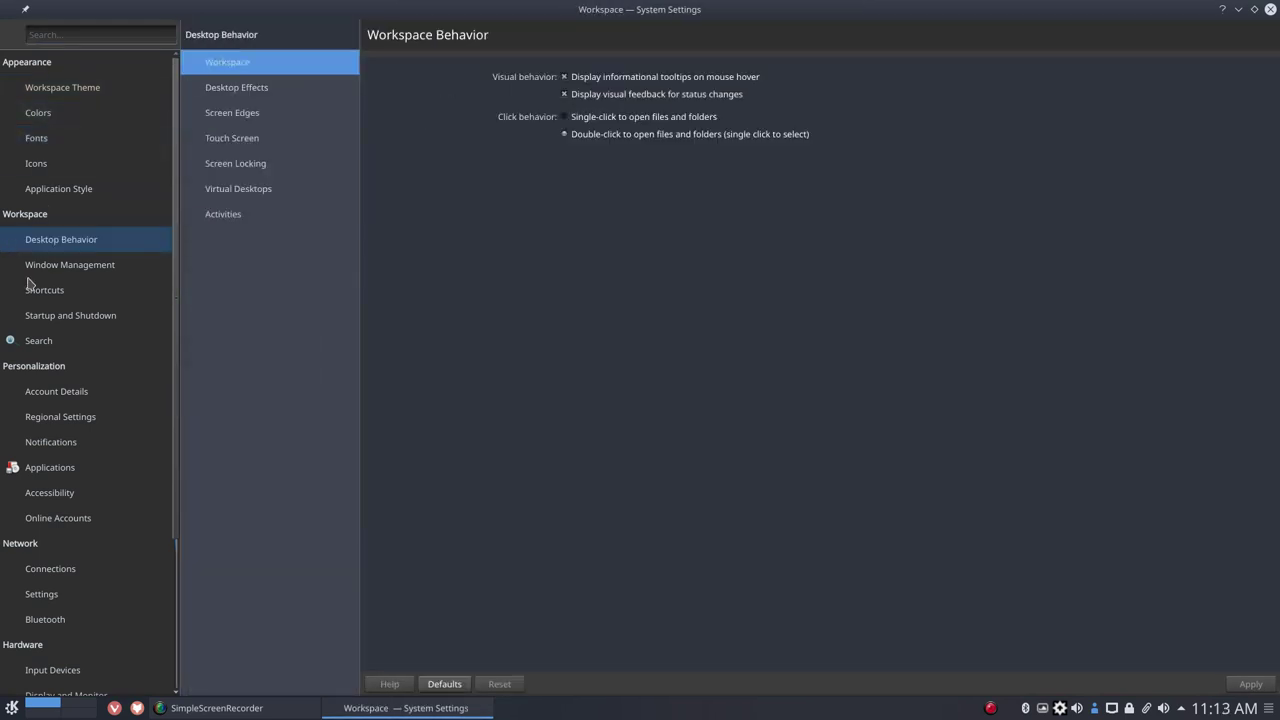
click(58, 89)
Apply Zafiro-icons as the icon theme and close System Settings.
click(42, 163)
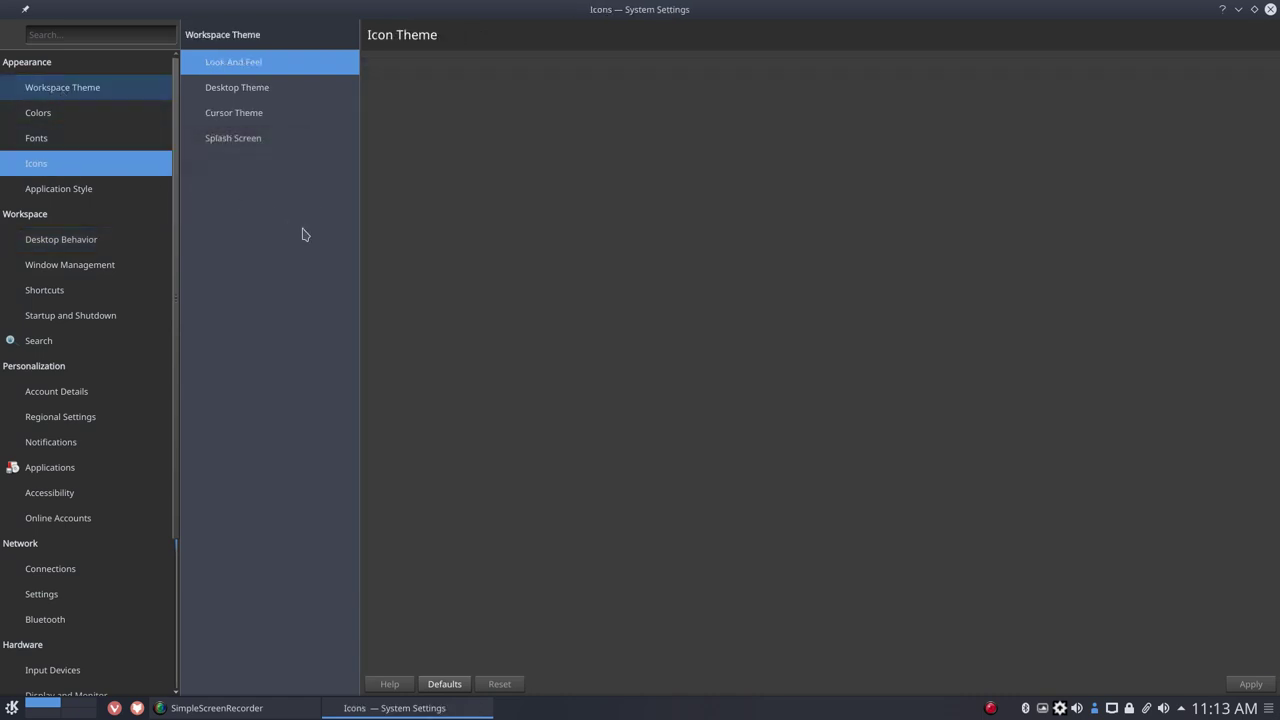
scroll(627, 487, down, 10)
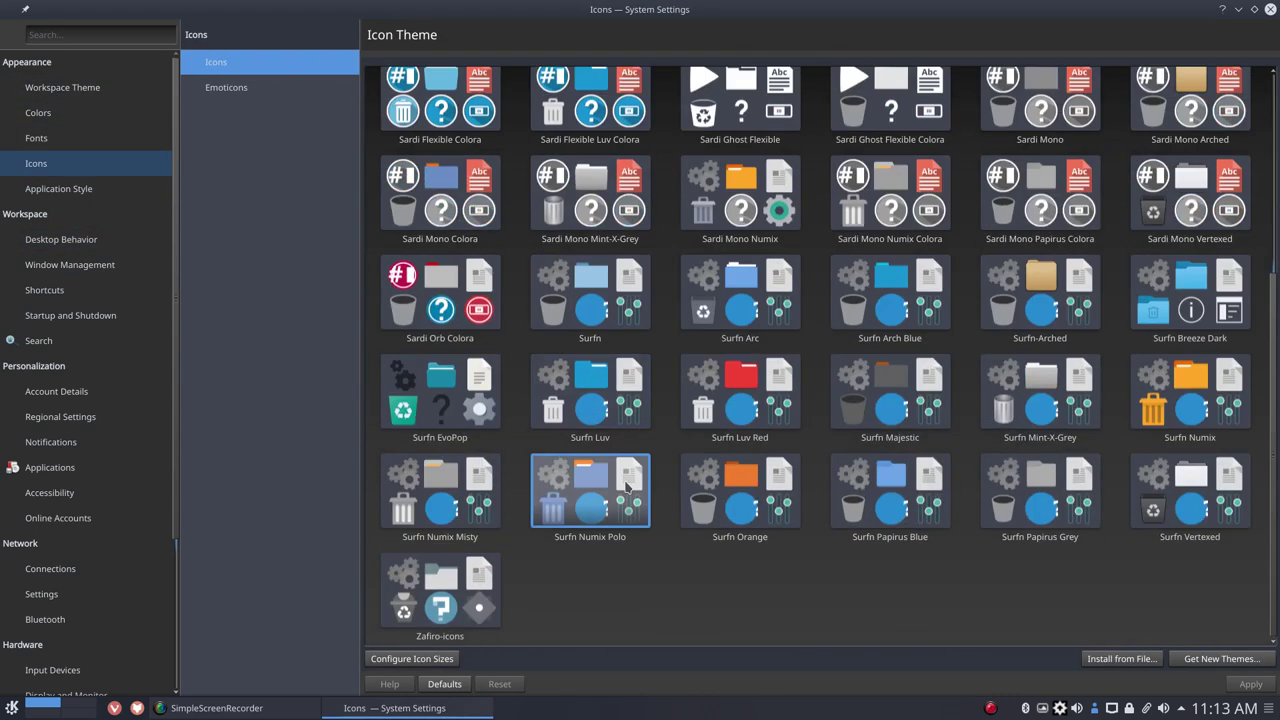
click(440, 595)
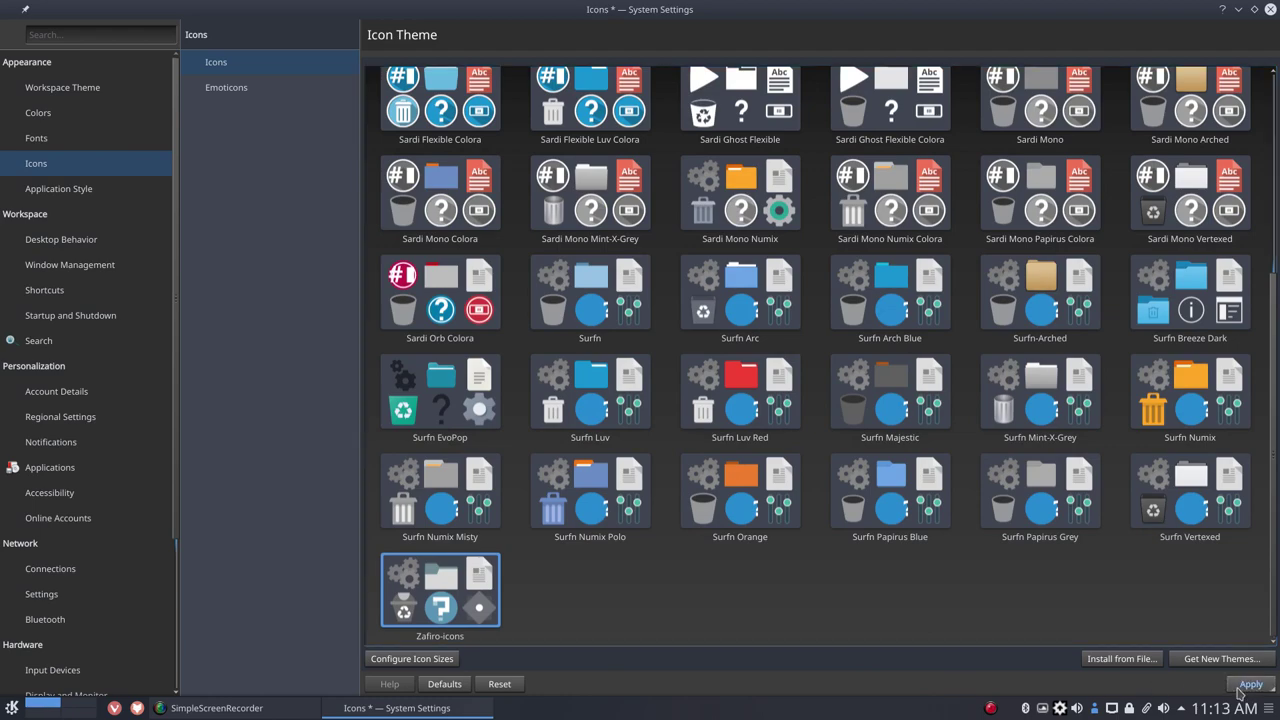
click(1240, 690)
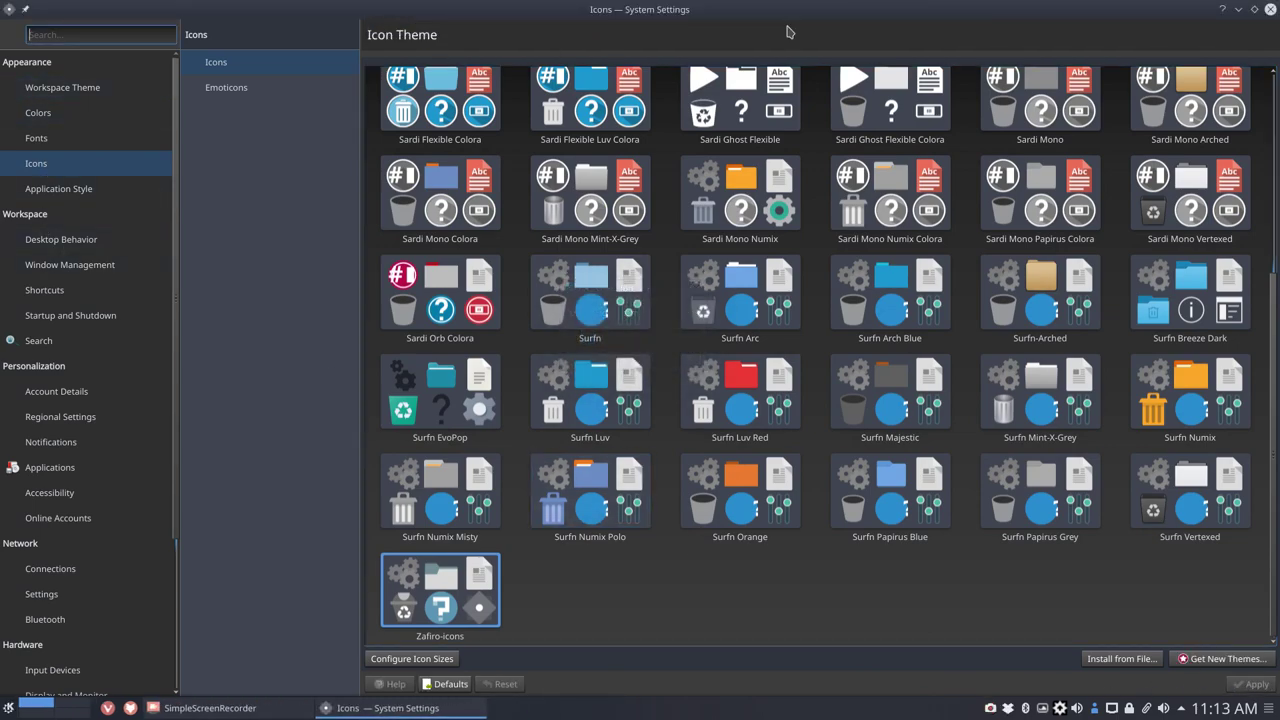
click(1270, 9)
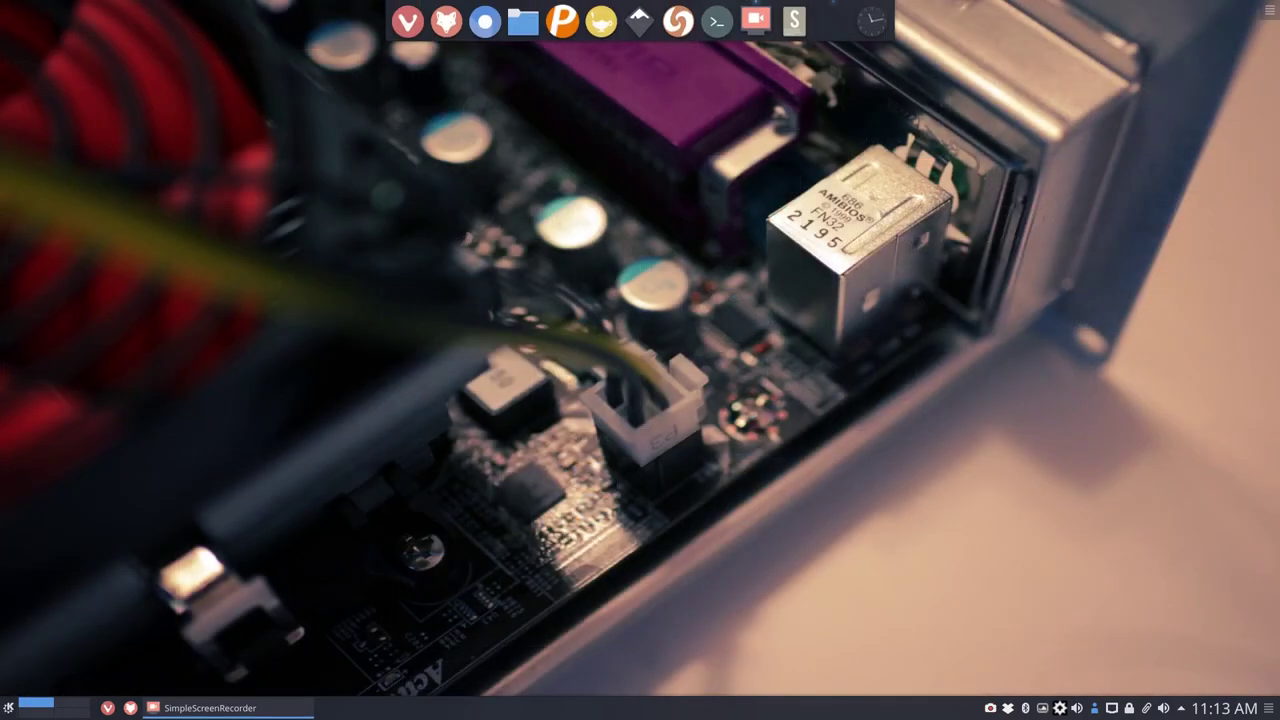
Relaunch System Settings from the launcher using the keyboard.
click(8, 708)
key(Up)
key(Up)
key(Up)
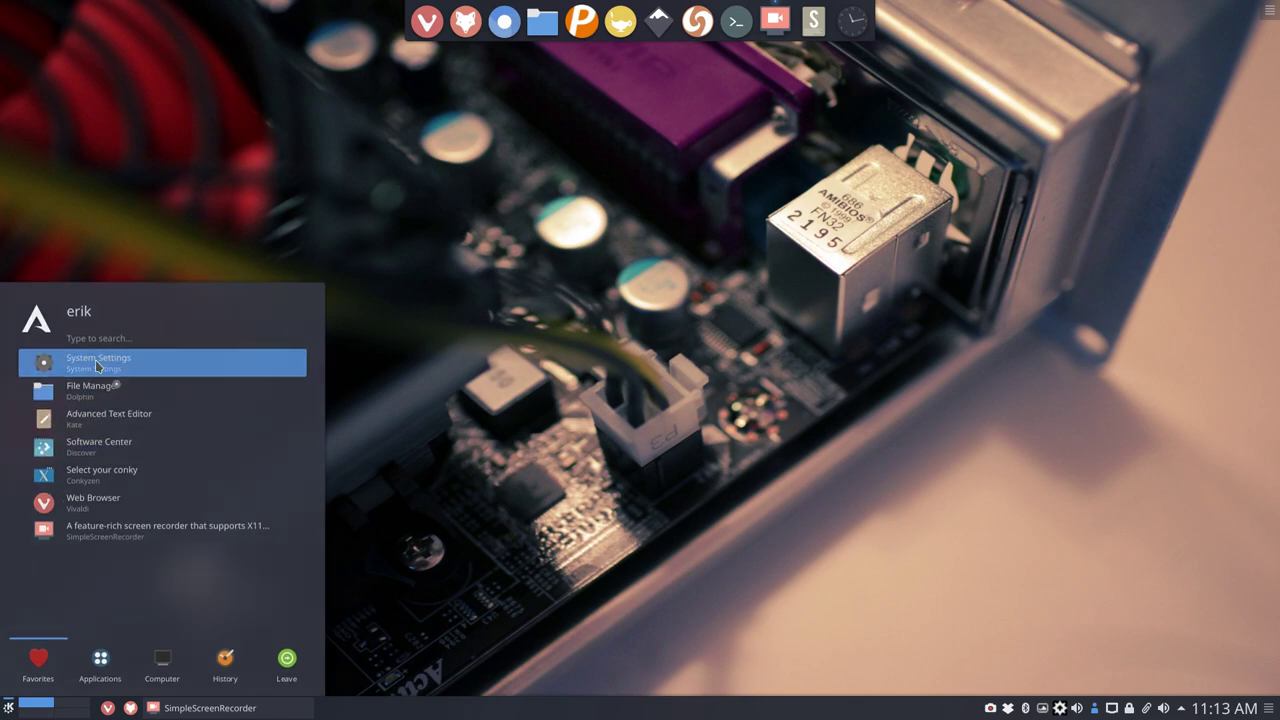
key(Return)
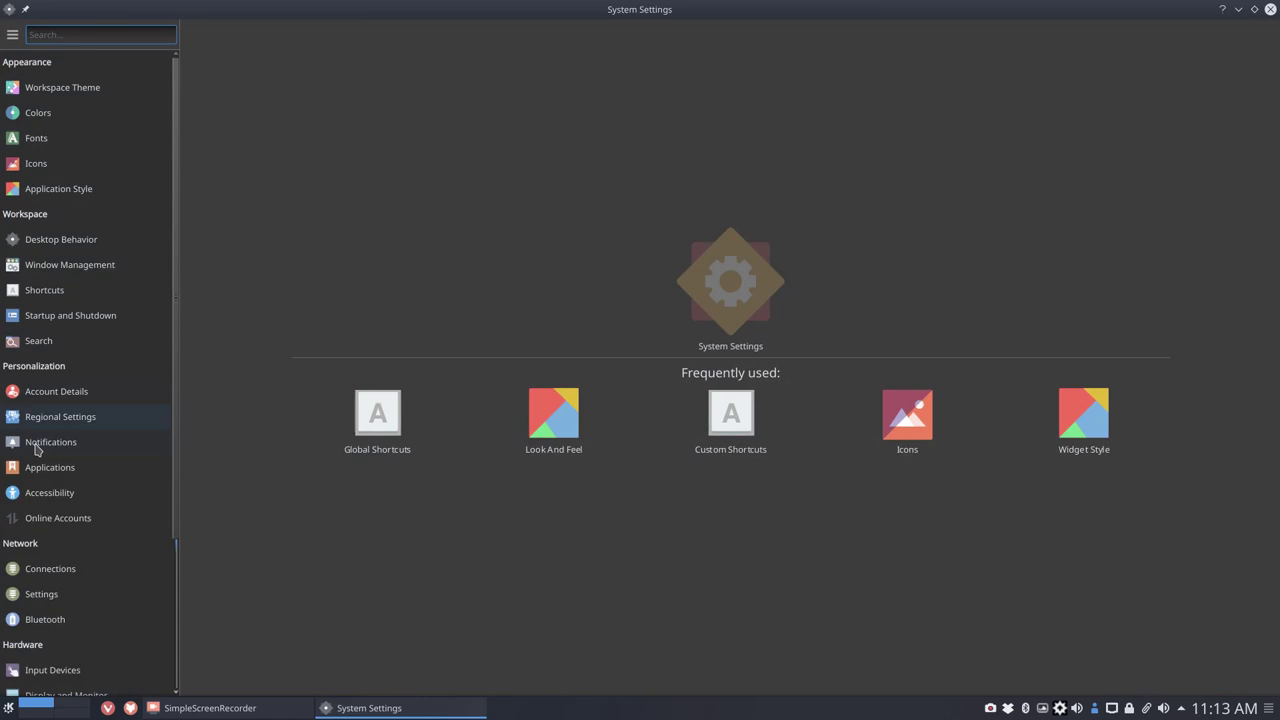
Apply the Materia global look, then replace it with Oxygen.
click(68, 90)
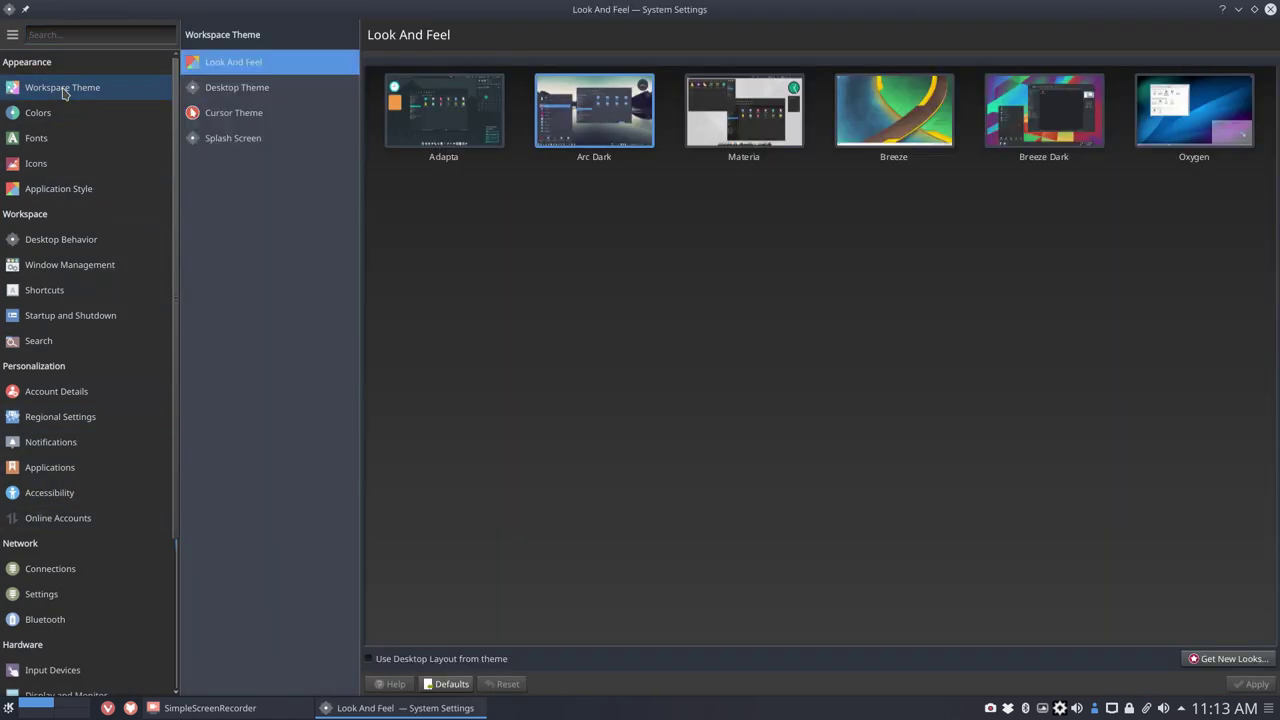
click(735, 135)
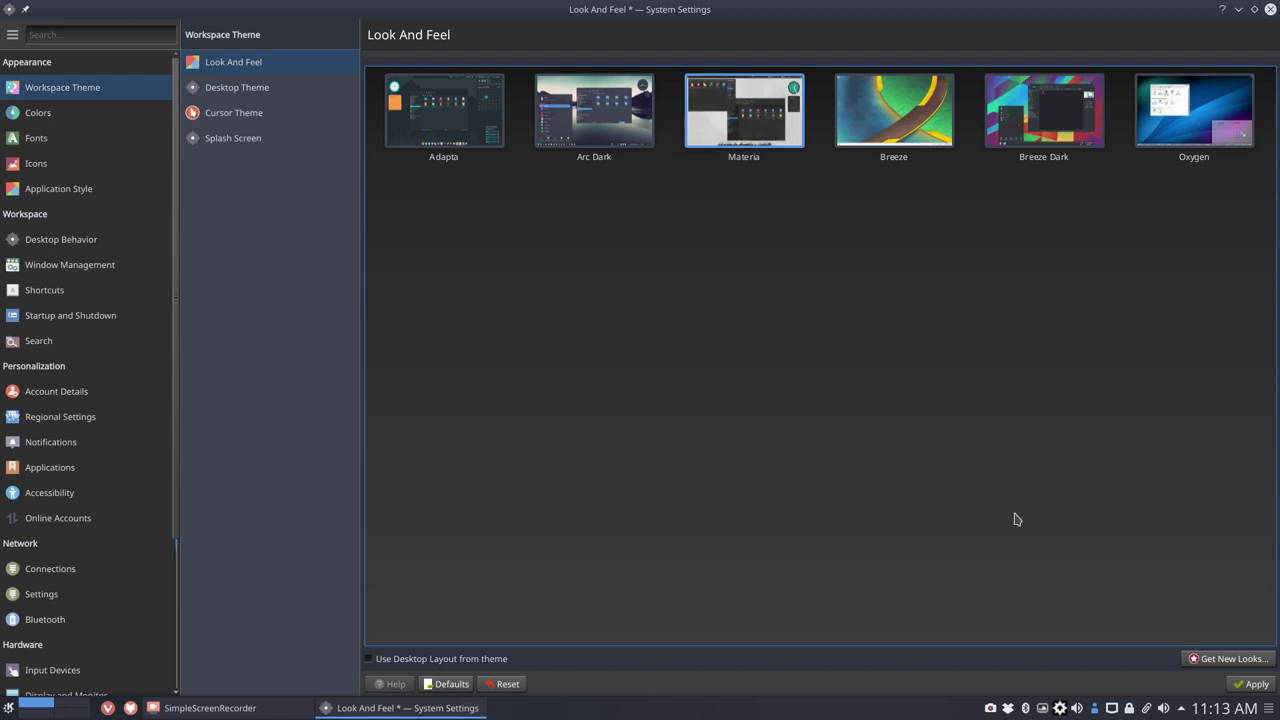
click(1261, 690)
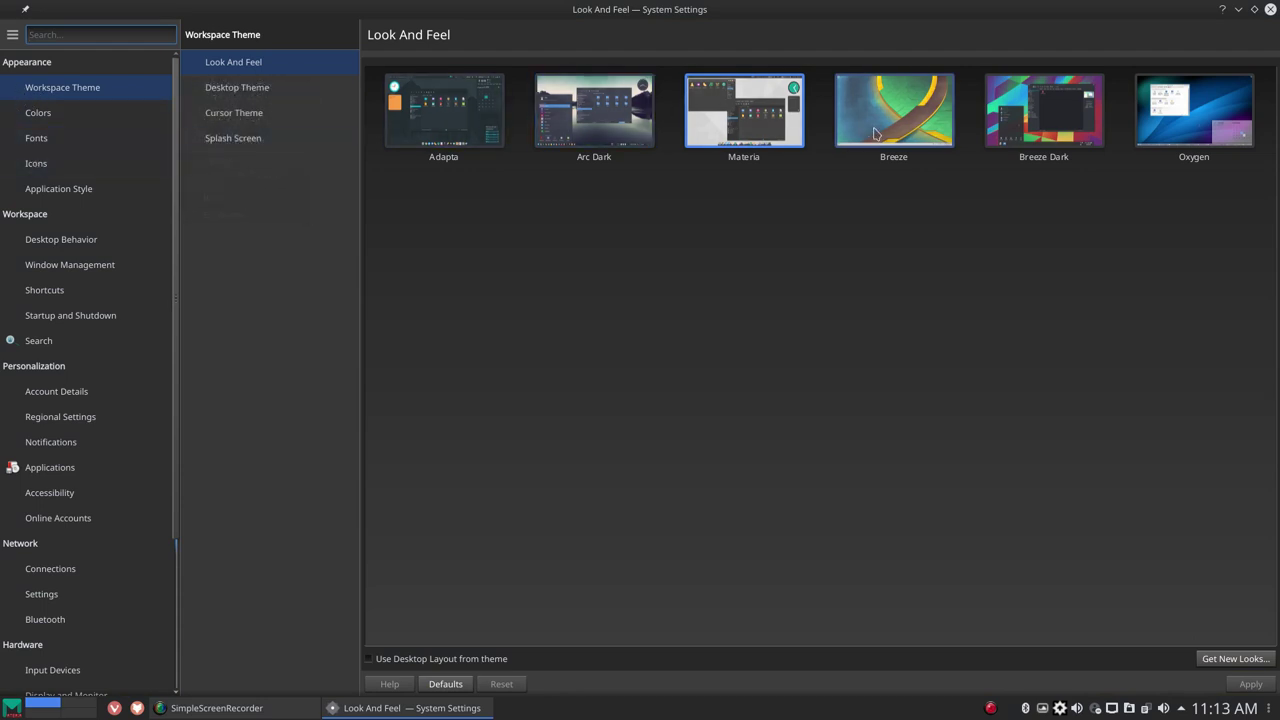
click(1194, 110)
click(1250, 684)
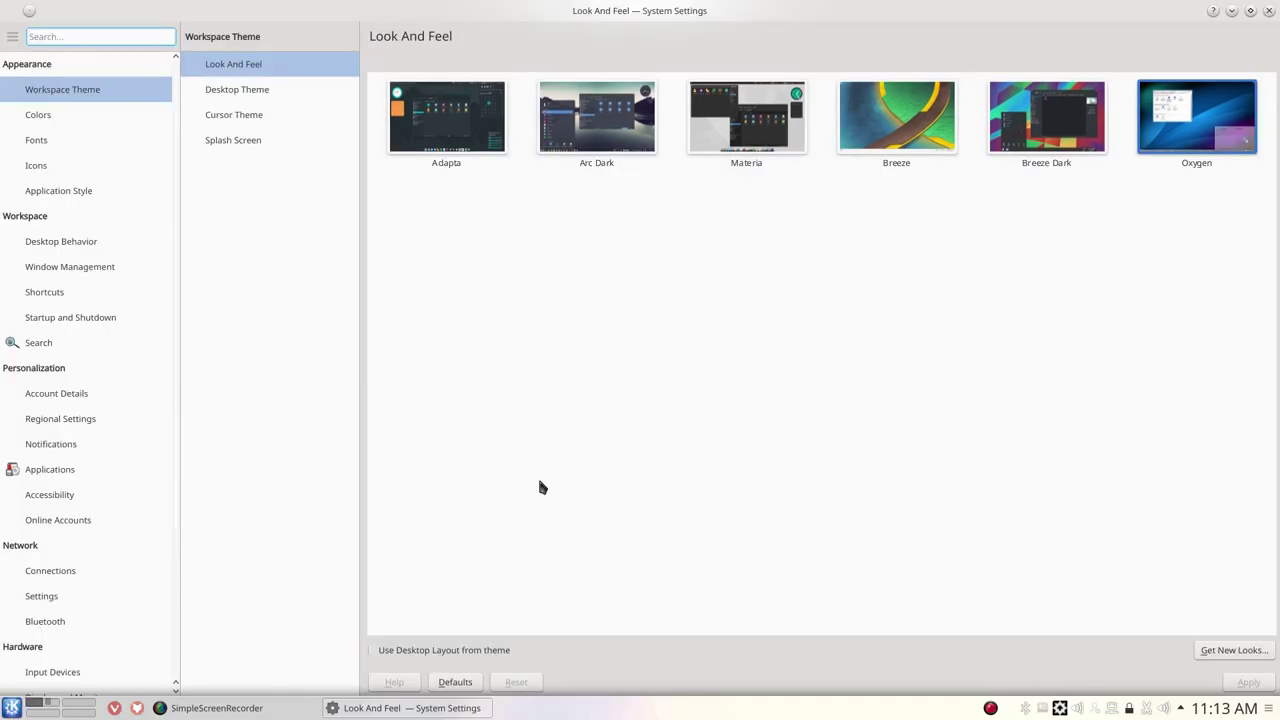
Apply Numix Circle as the icon theme.
click(80, 165)
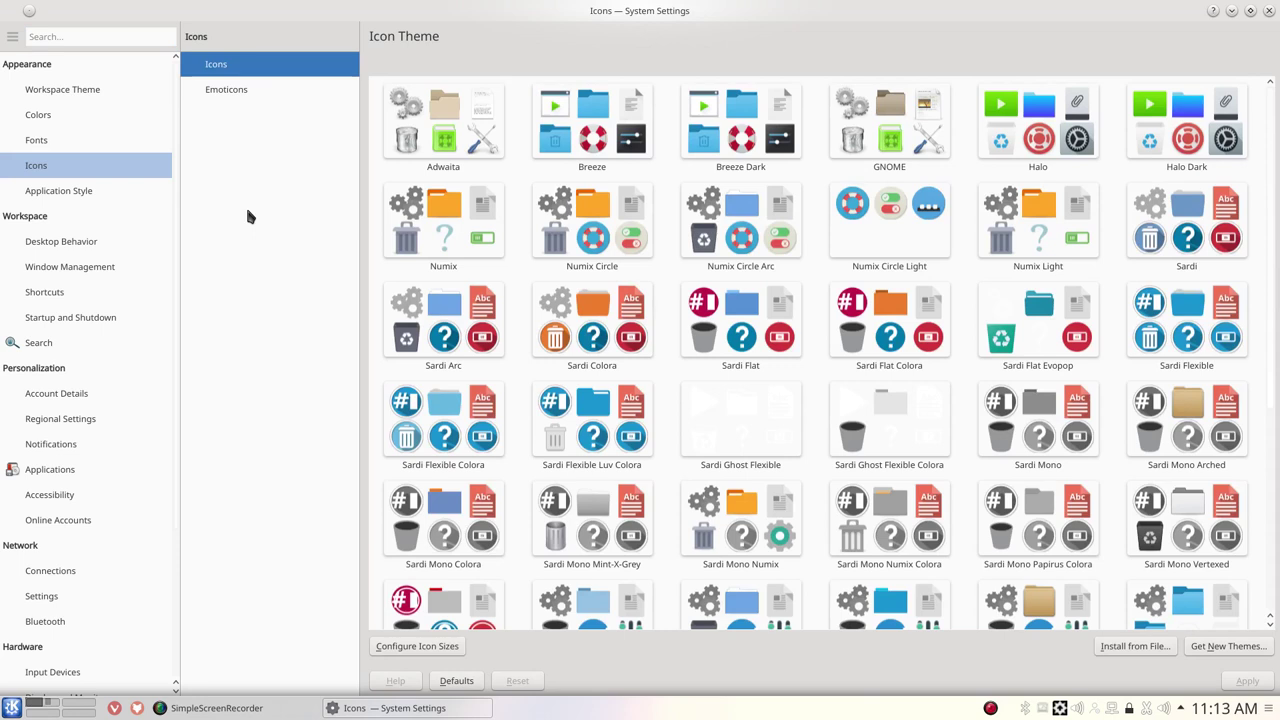
click(444, 225)
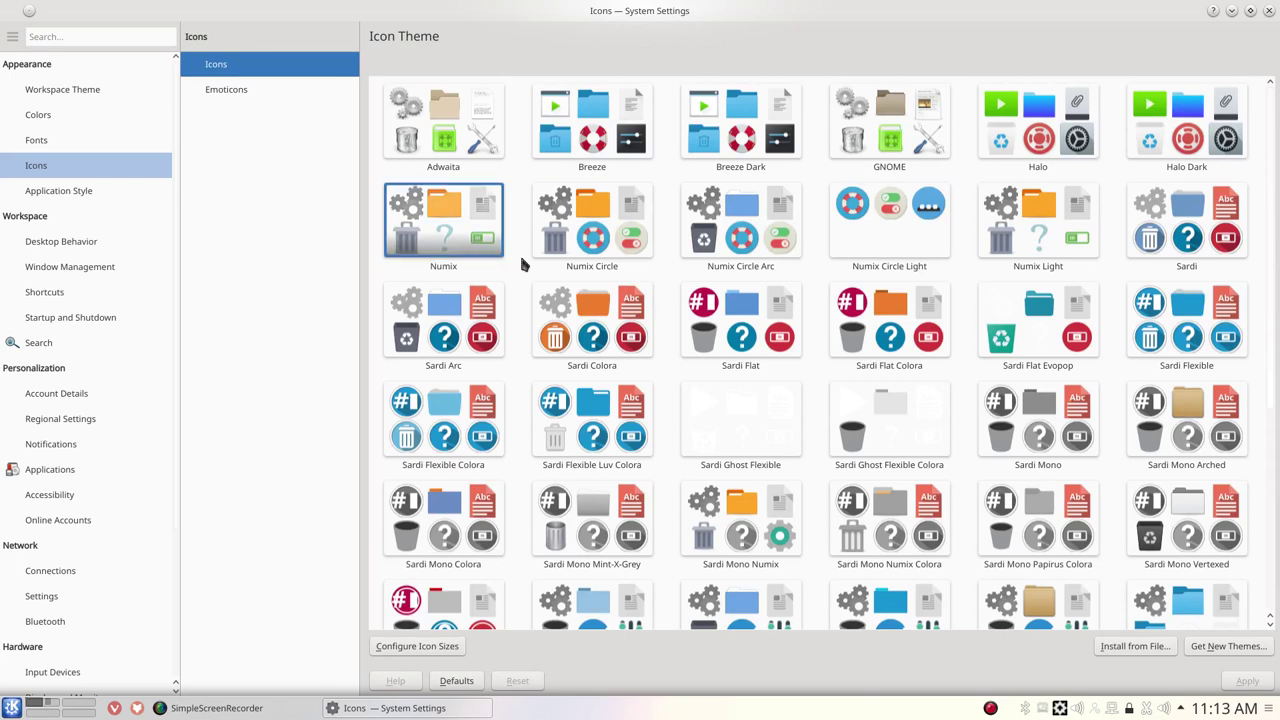
click(592, 222)
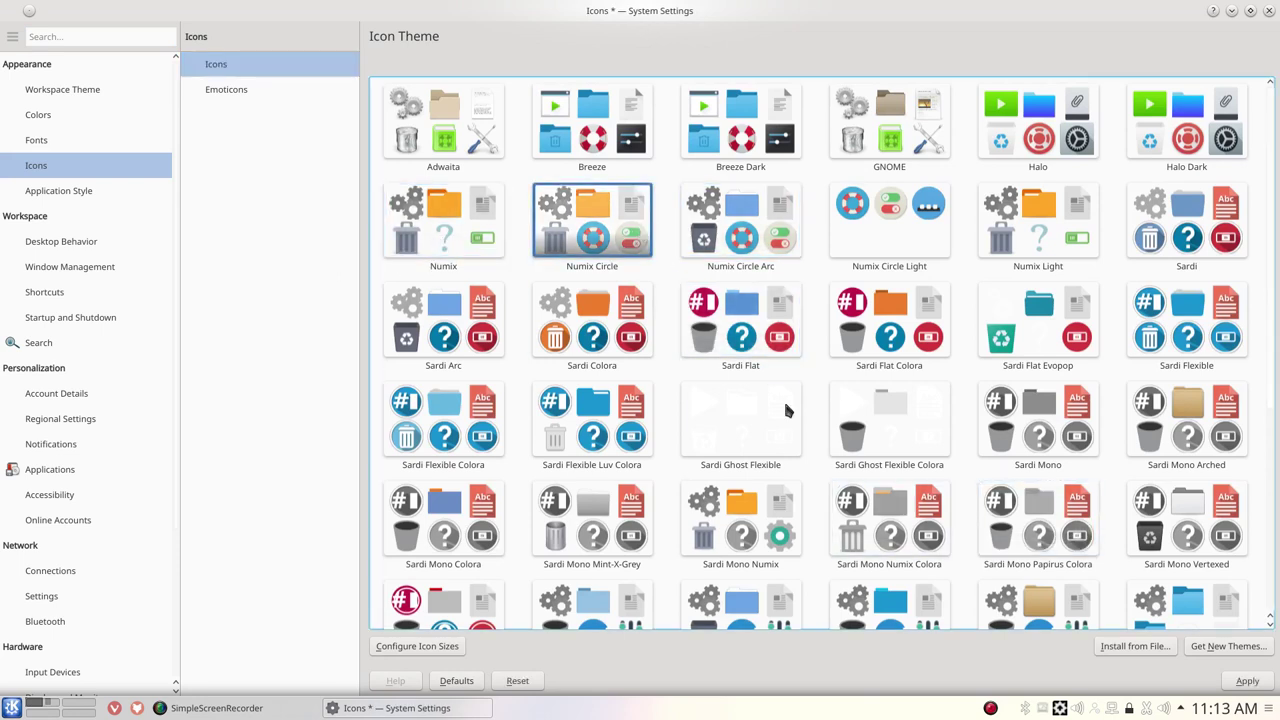
click(1262, 686)
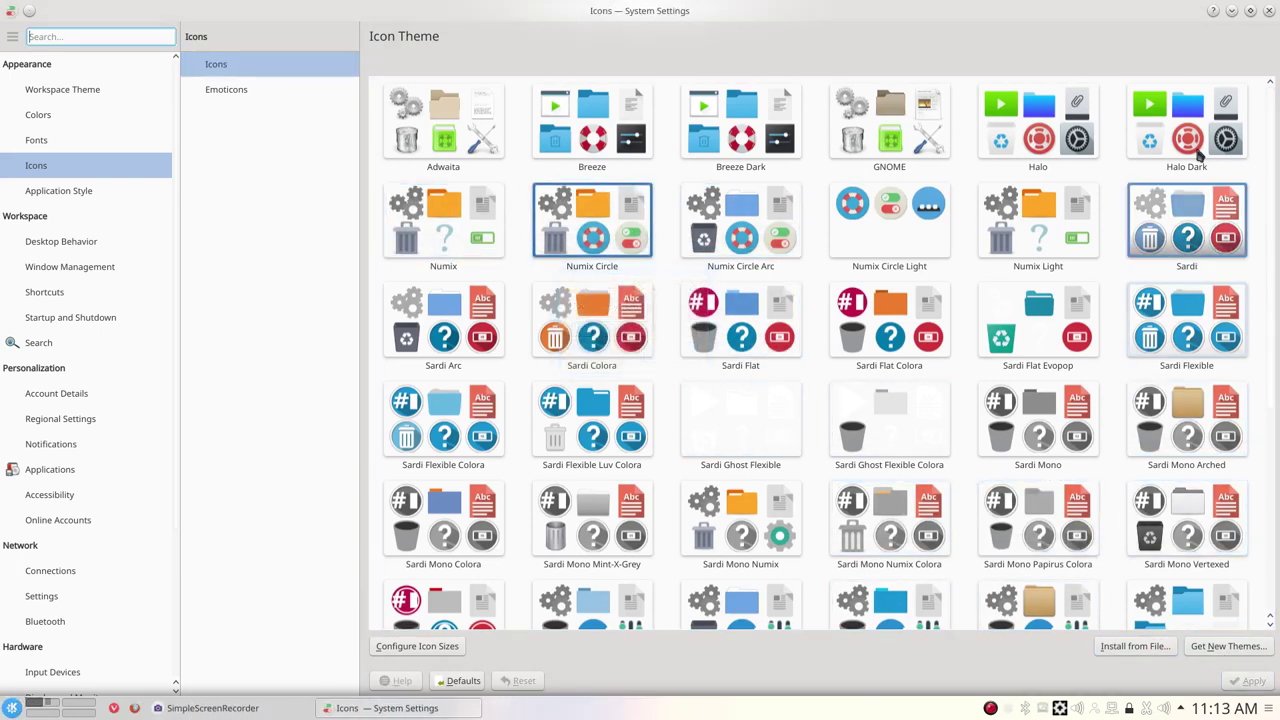
Close and relaunch System Settings full screen on the Look And Feel page.
click(1269, 11)
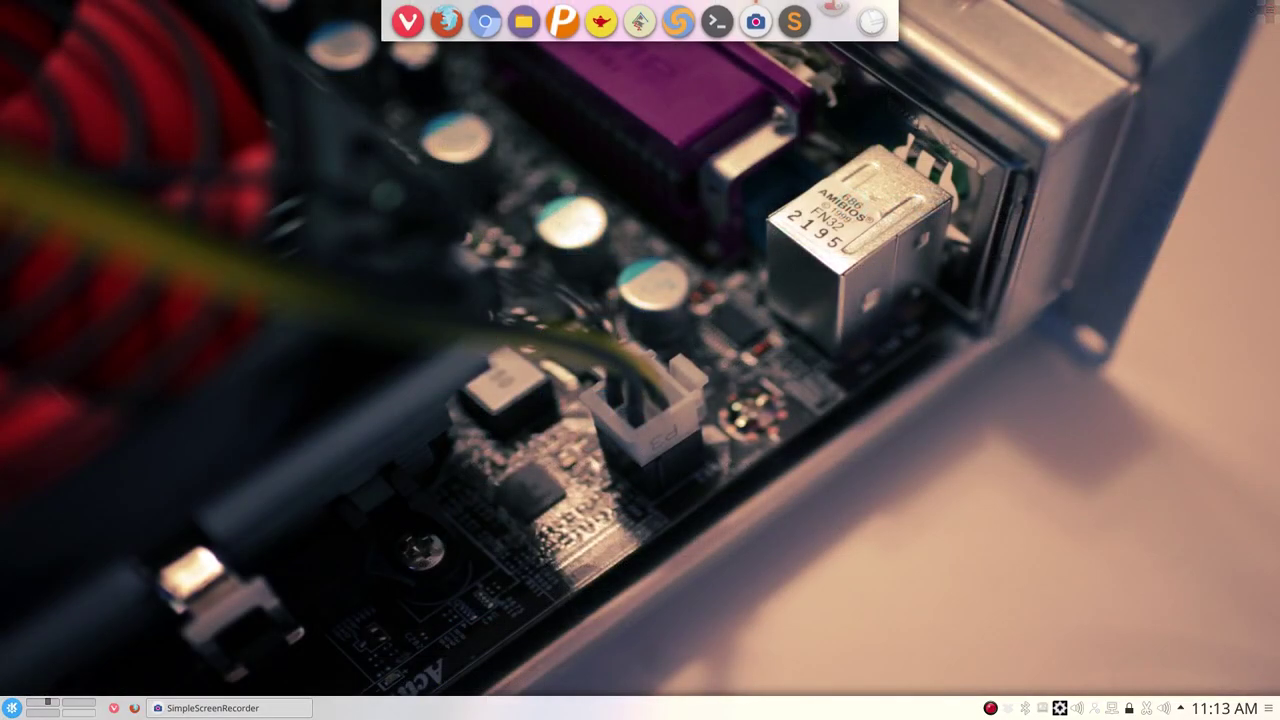
key(super)
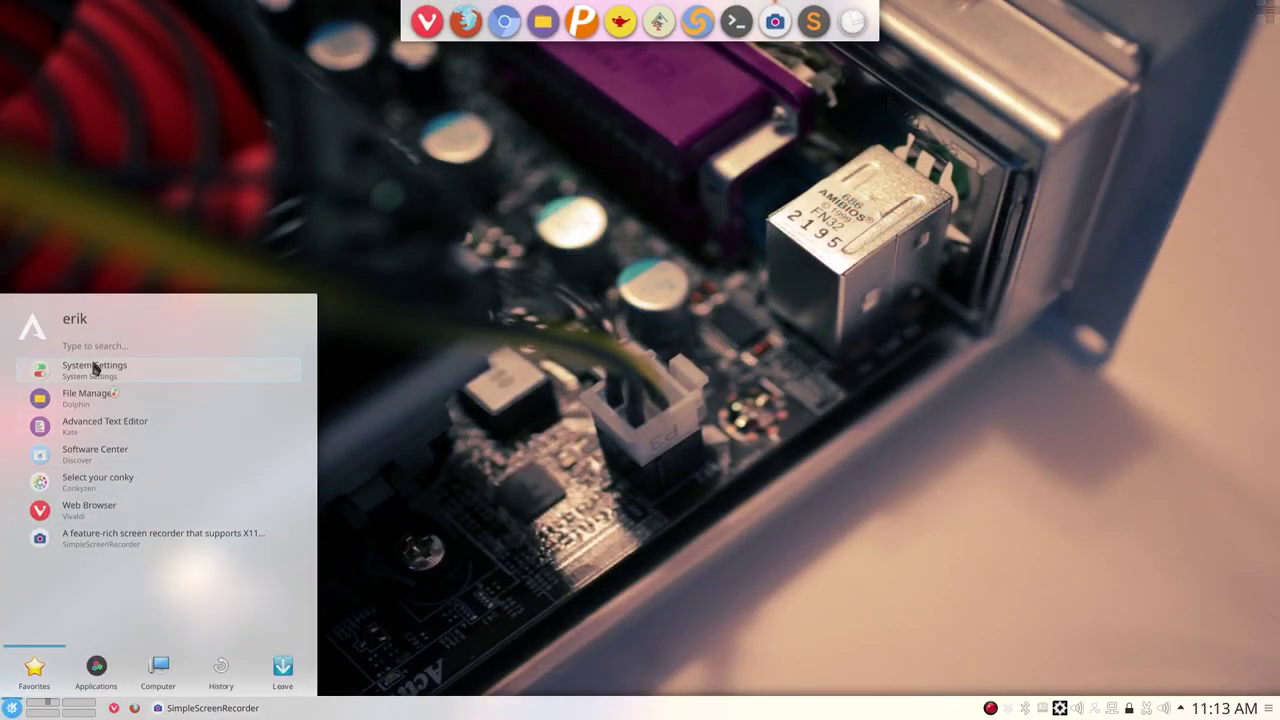
click(94, 360)
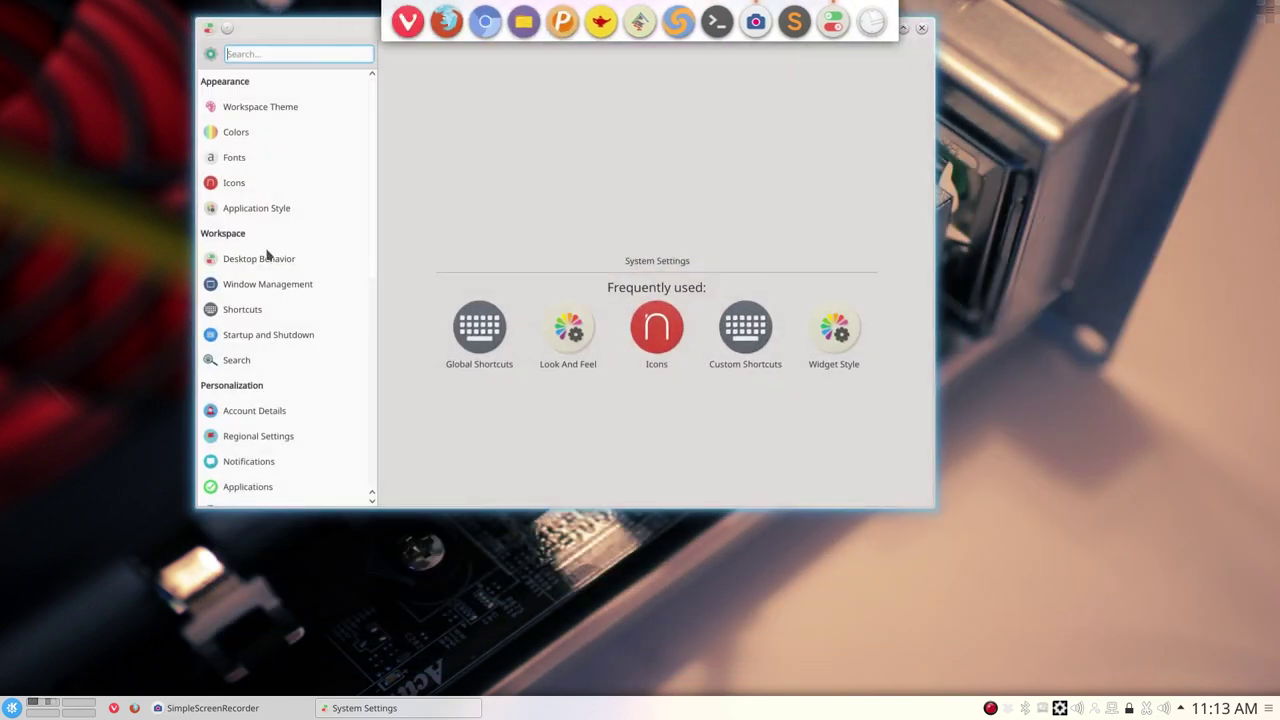
click(903, 29)
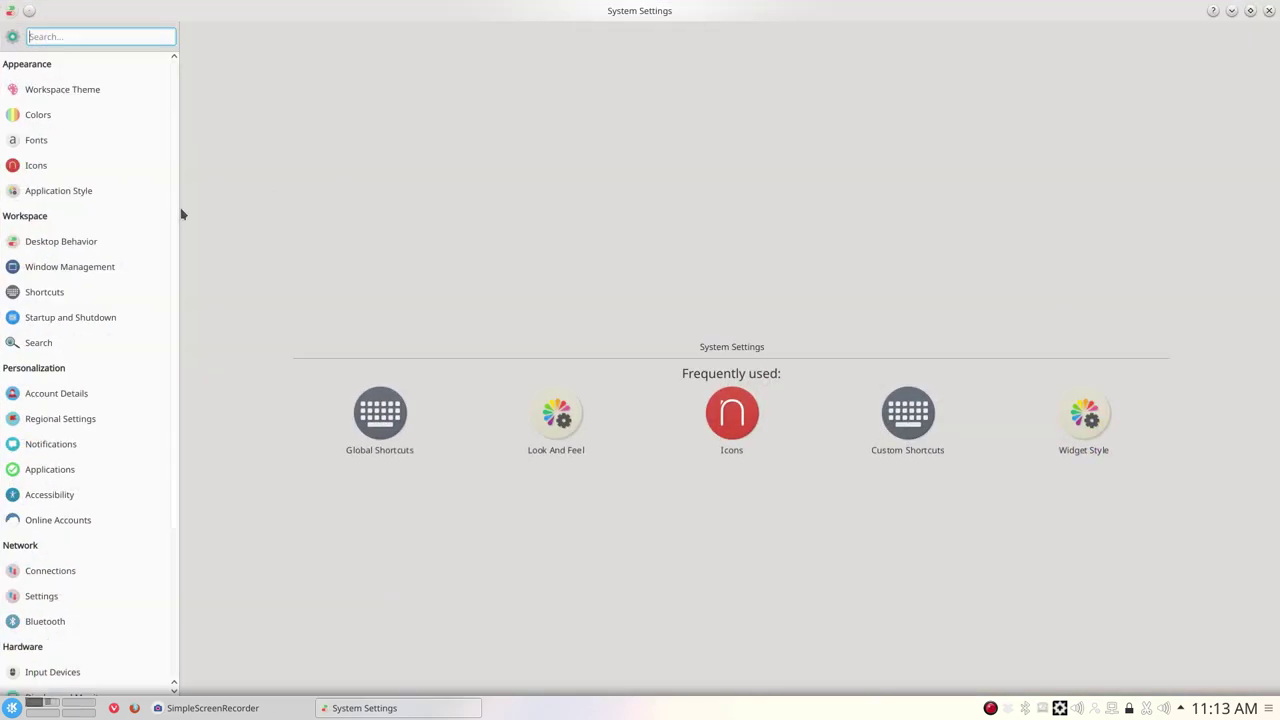
click(54, 92)
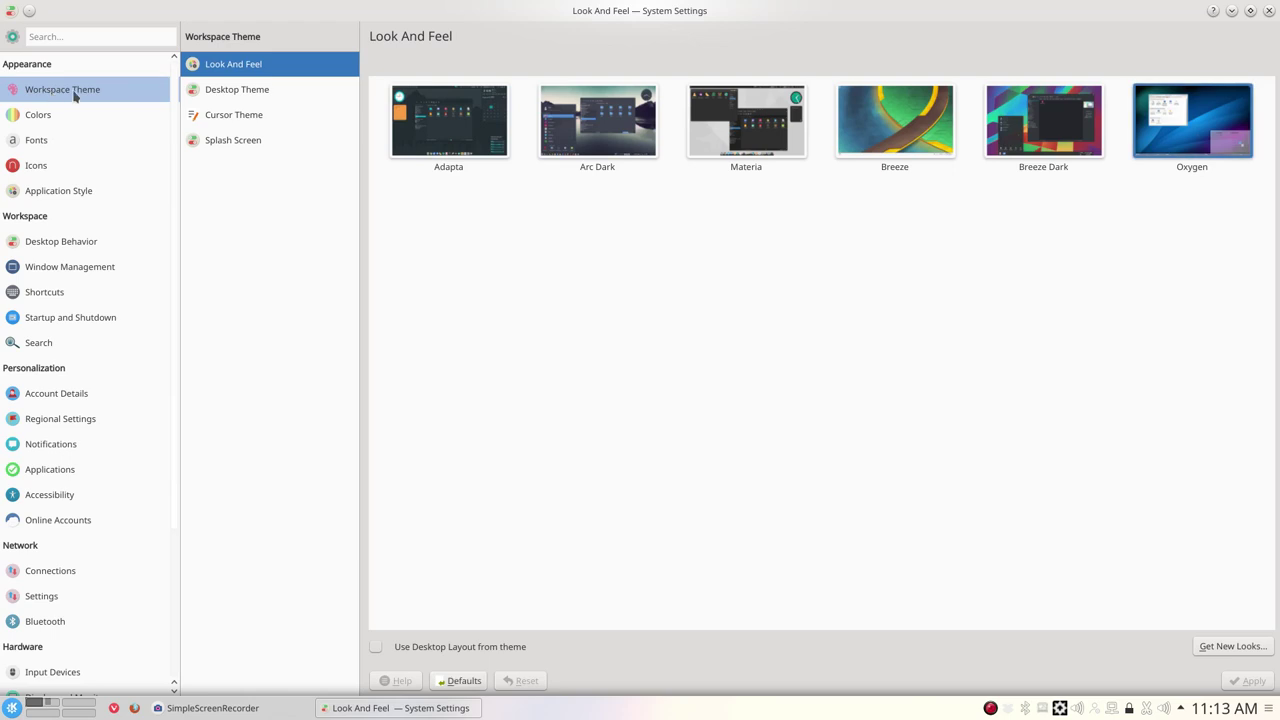
click(421, 213)
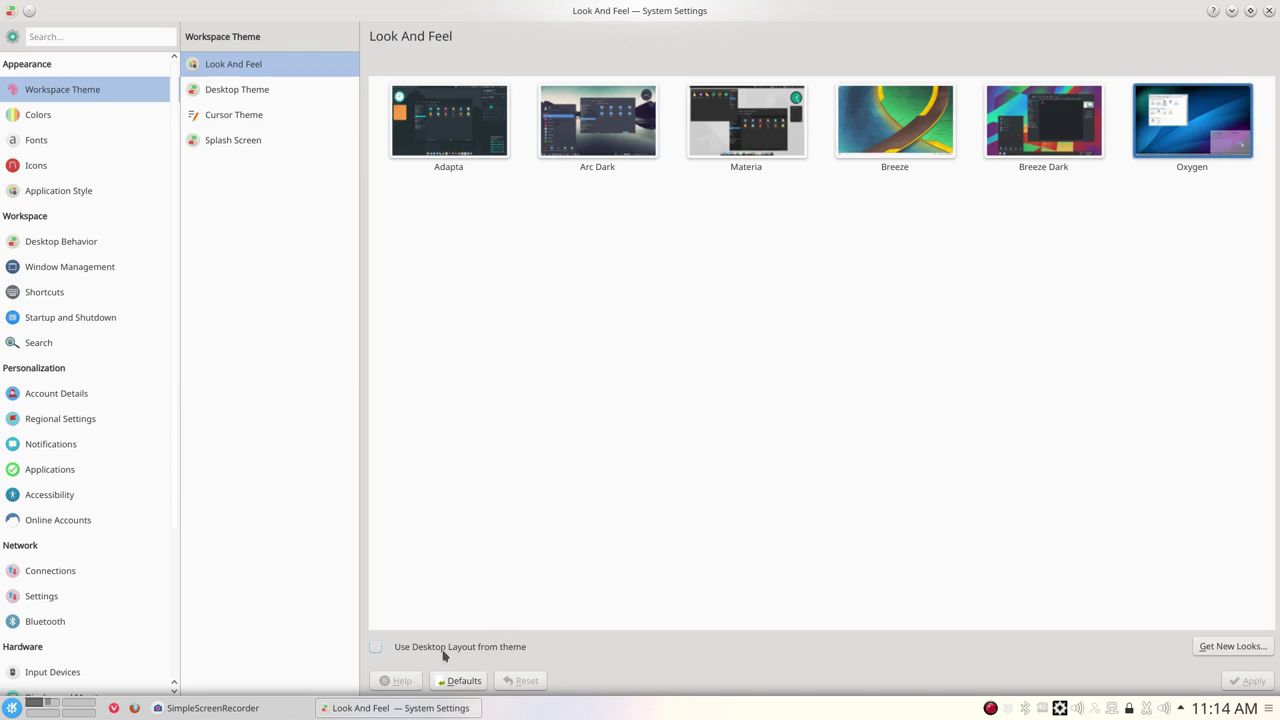
Open Get New Looks, find the Numix package in the catalogue and install it.
click(1258, 654)
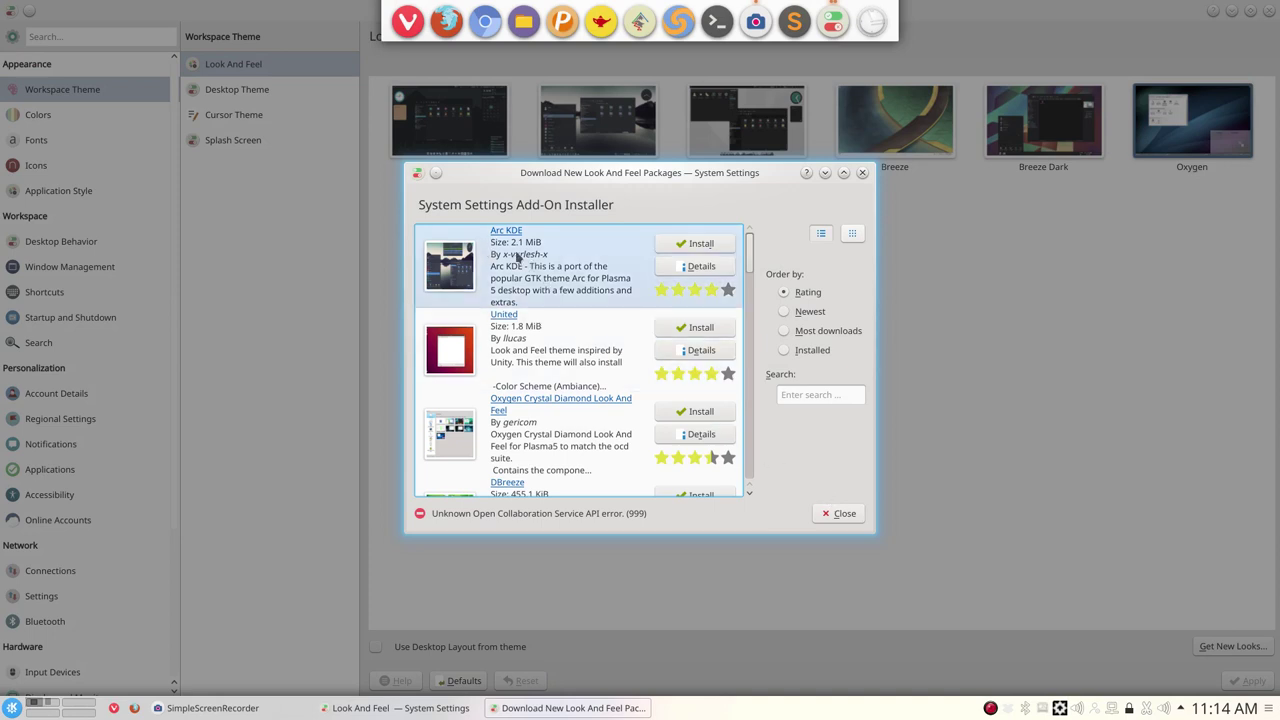
drag(703, 172, 750, 240)
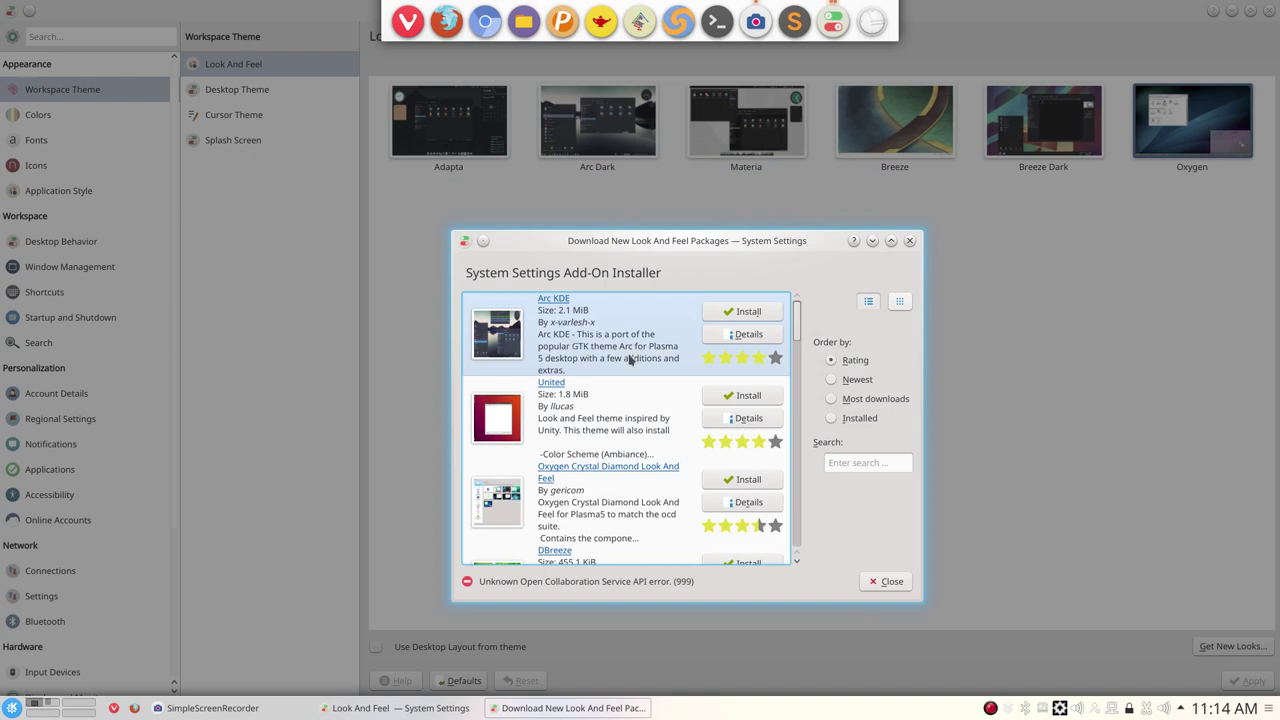
scroll(636, 370, down, 2)
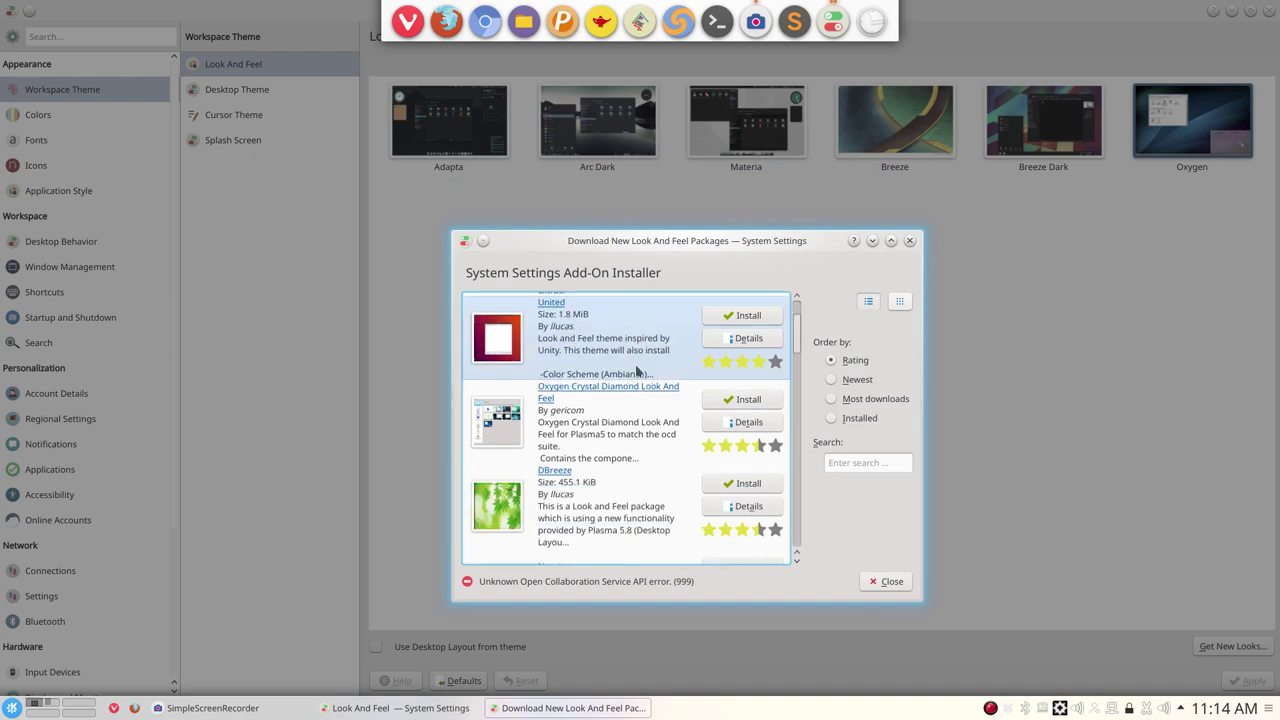
scroll(636, 370, up, 1)
scroll(636, 370, down, 2)
scroll(622, 392, down, 1)
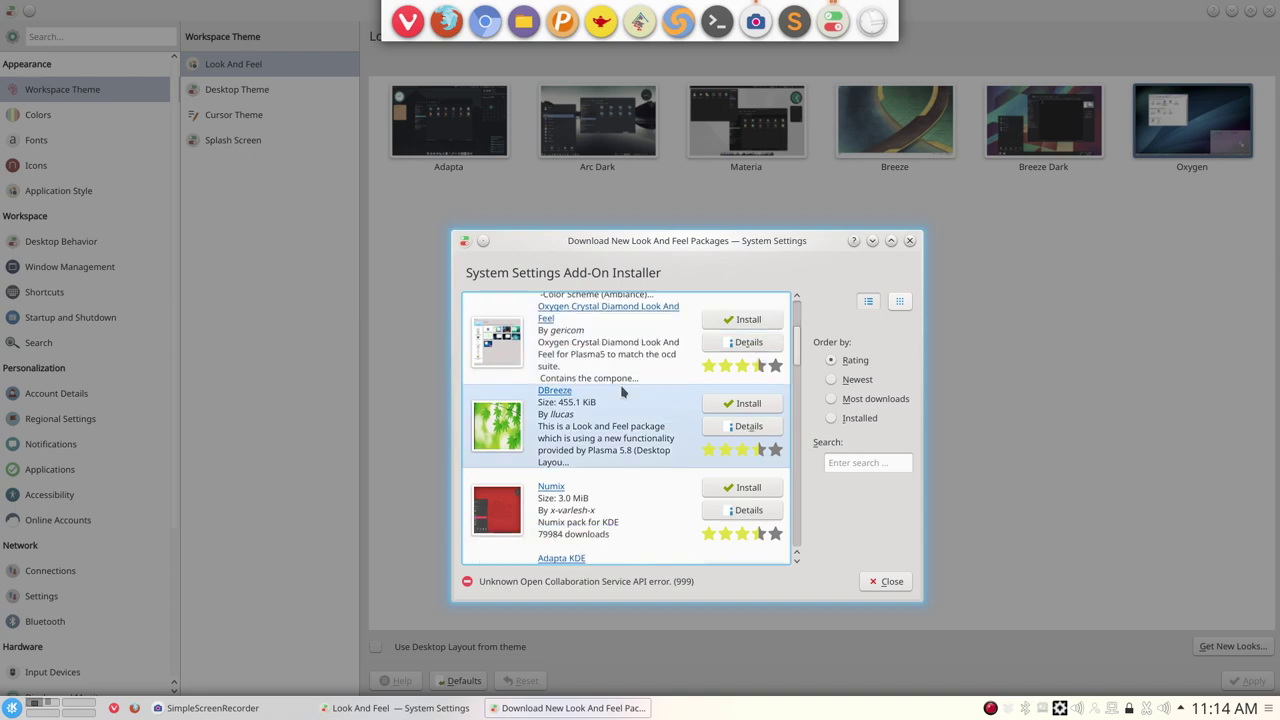
scroll(620, 392, down, 1)
scroll(616, 391, down, 1)
scroll(612, 390, down, 2)
scroll(612, 390, up, 1)
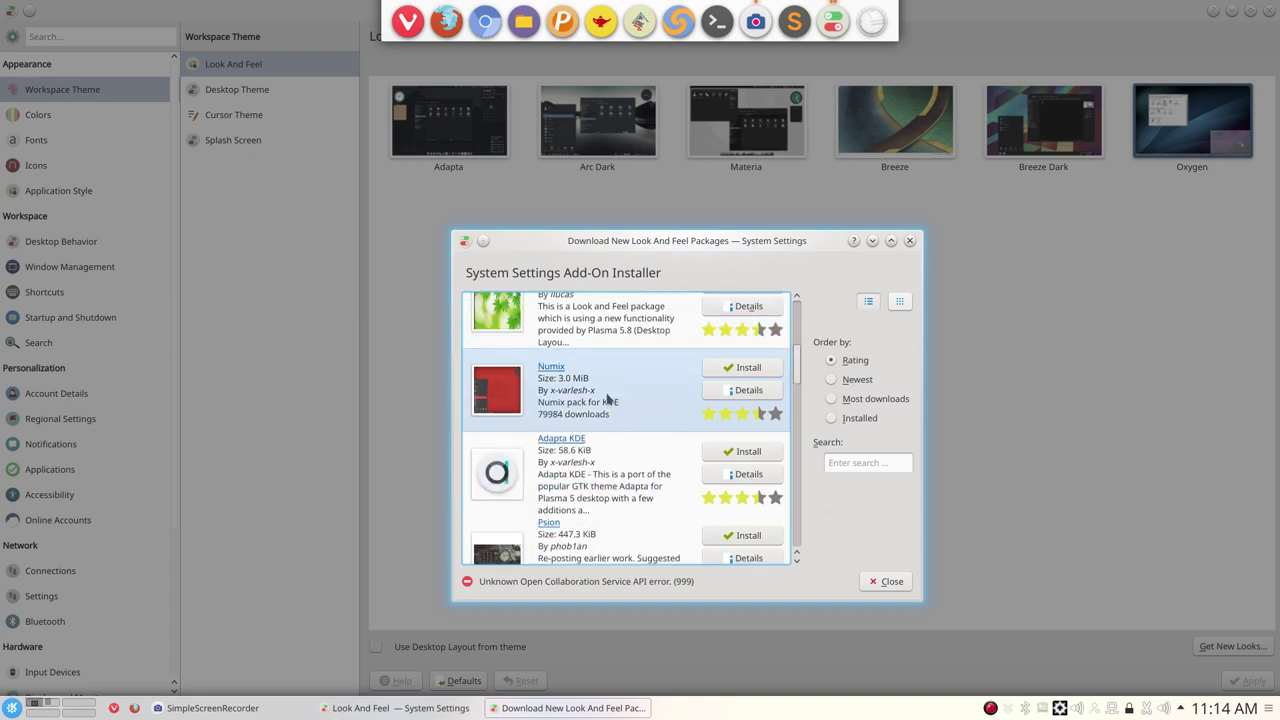
click(746, 372)
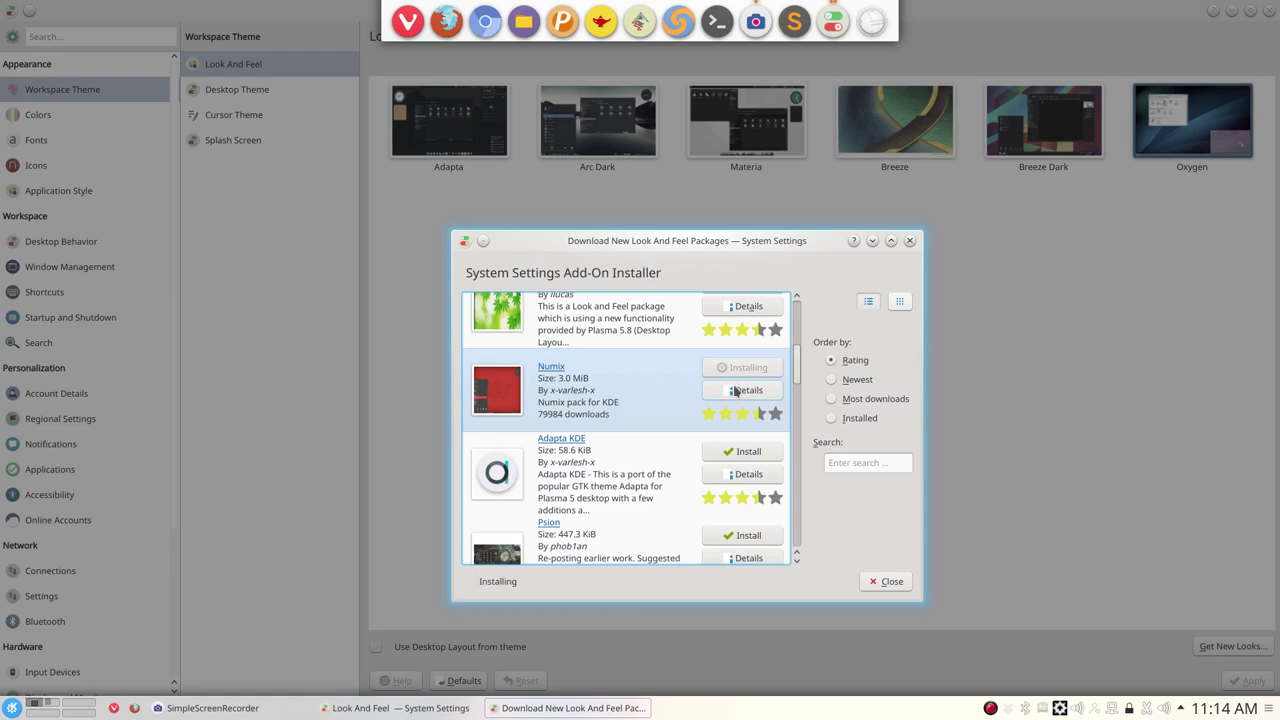
Search packages with 'yay plasma numix' in a new terminal.
key(ctrl+alt+t)
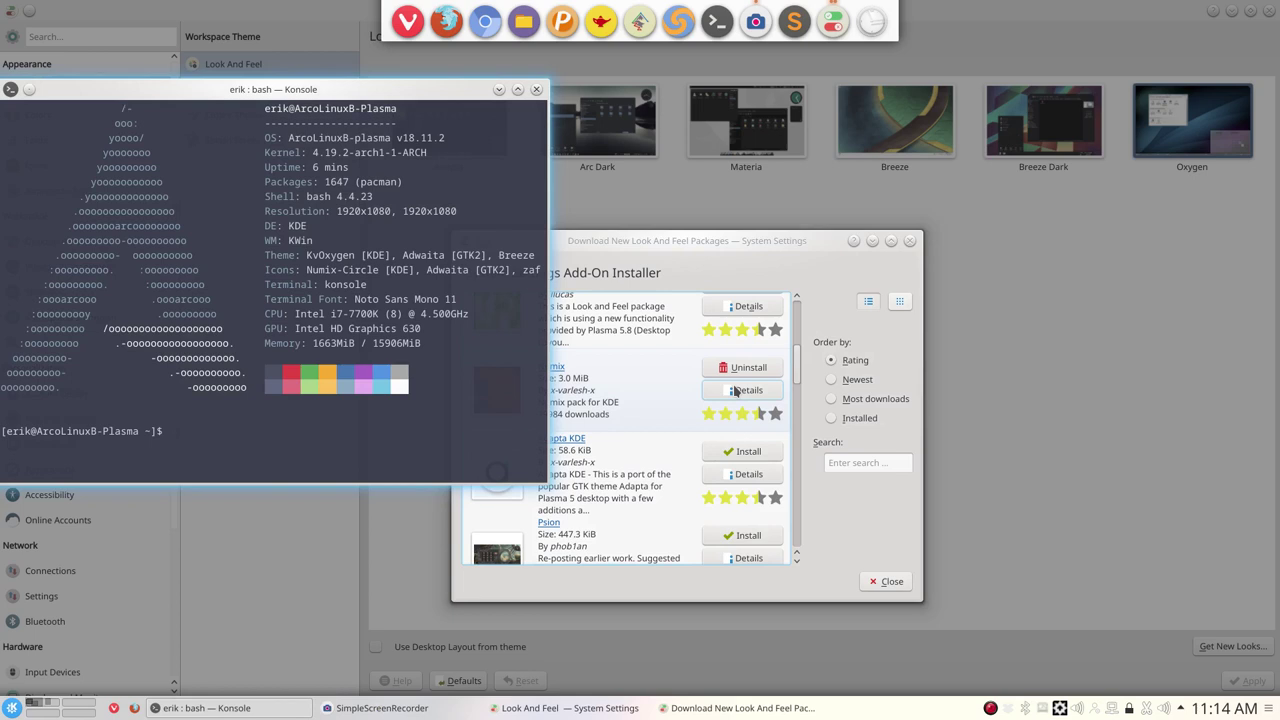
text(yay )
text(pl)
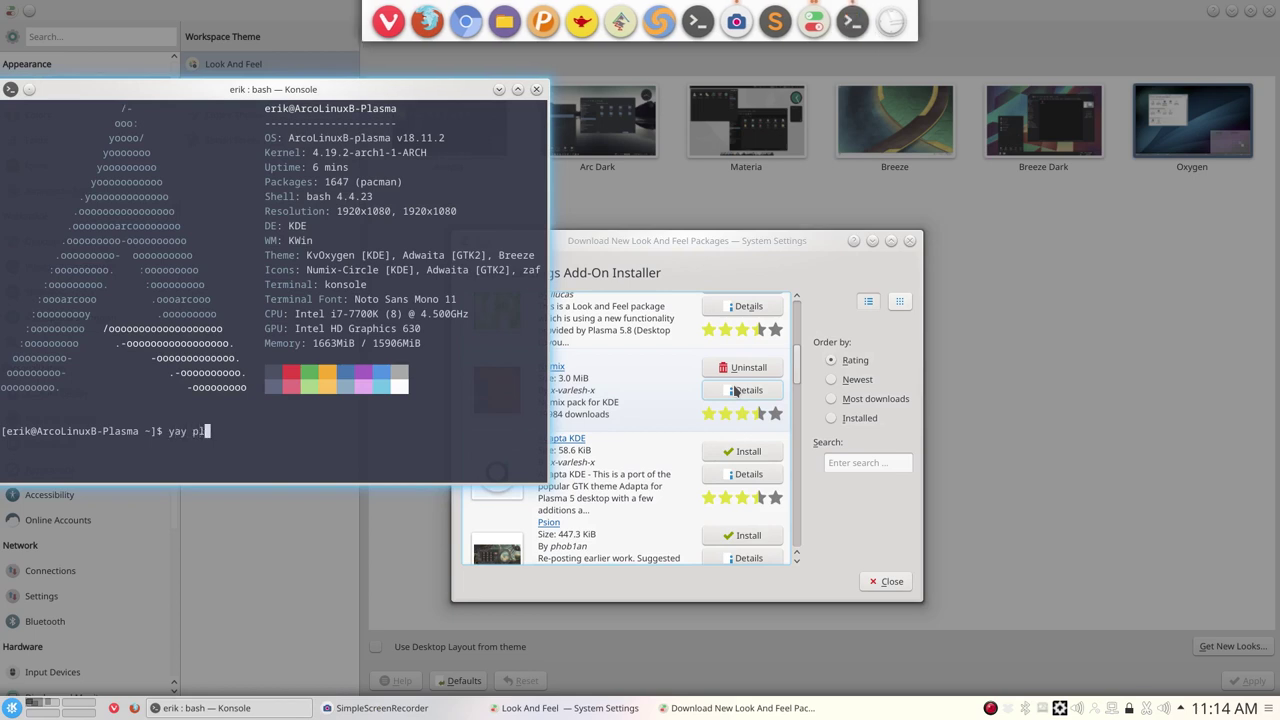
text(asma nu)
text(mix)
key(Return)
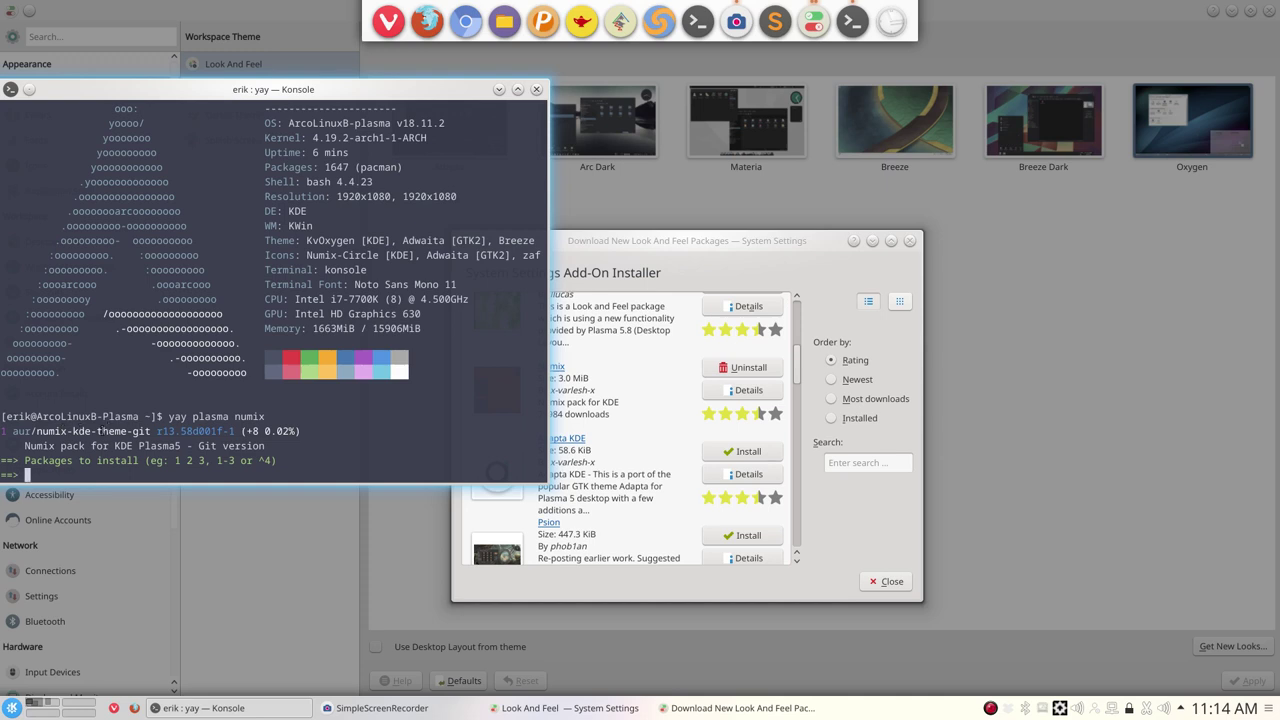
Inspect the numix-kde-theme-git result, then close Konsole confirming Close Window.
double_click(78, 431)
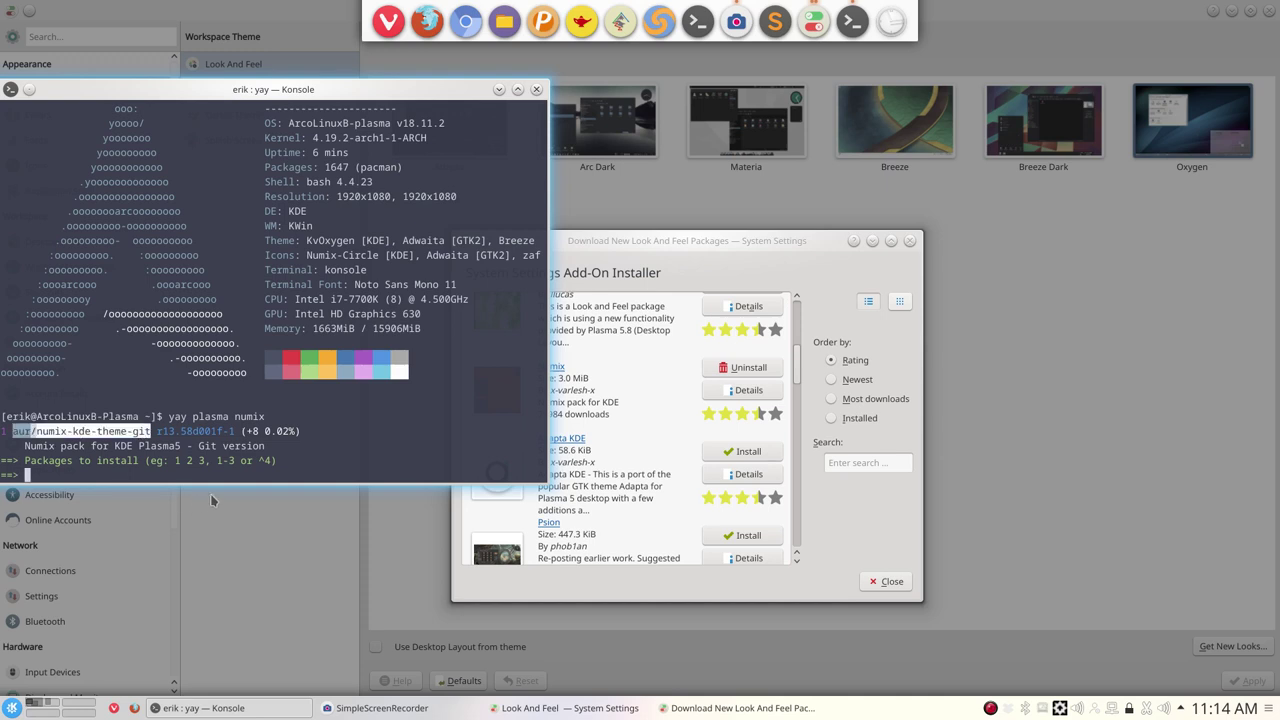
double_click(165, 446)
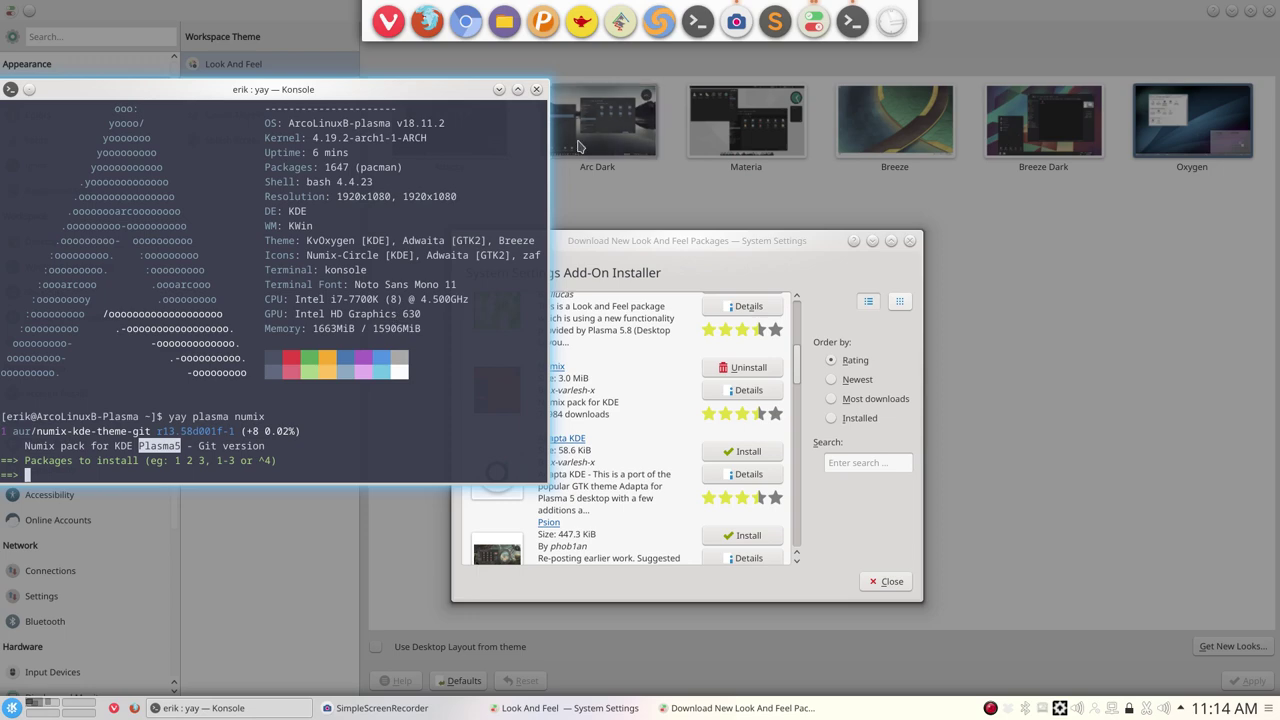
click(537, 91)
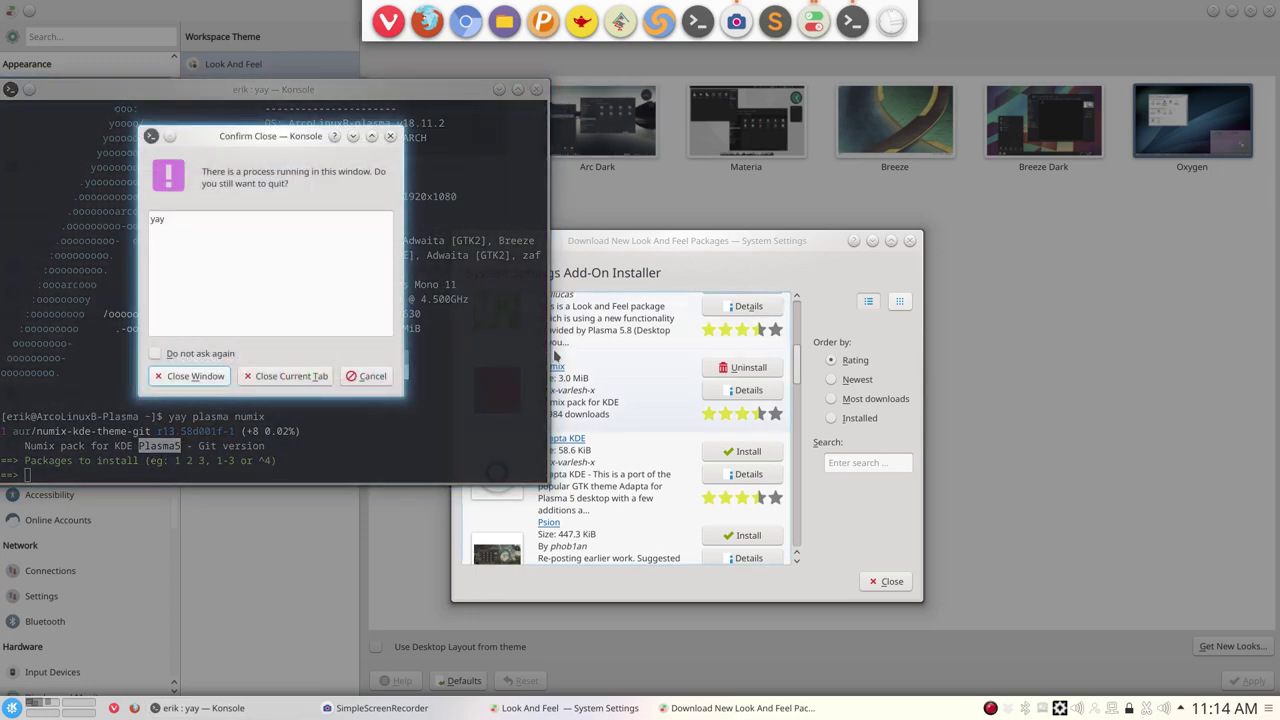
click(190, 376)
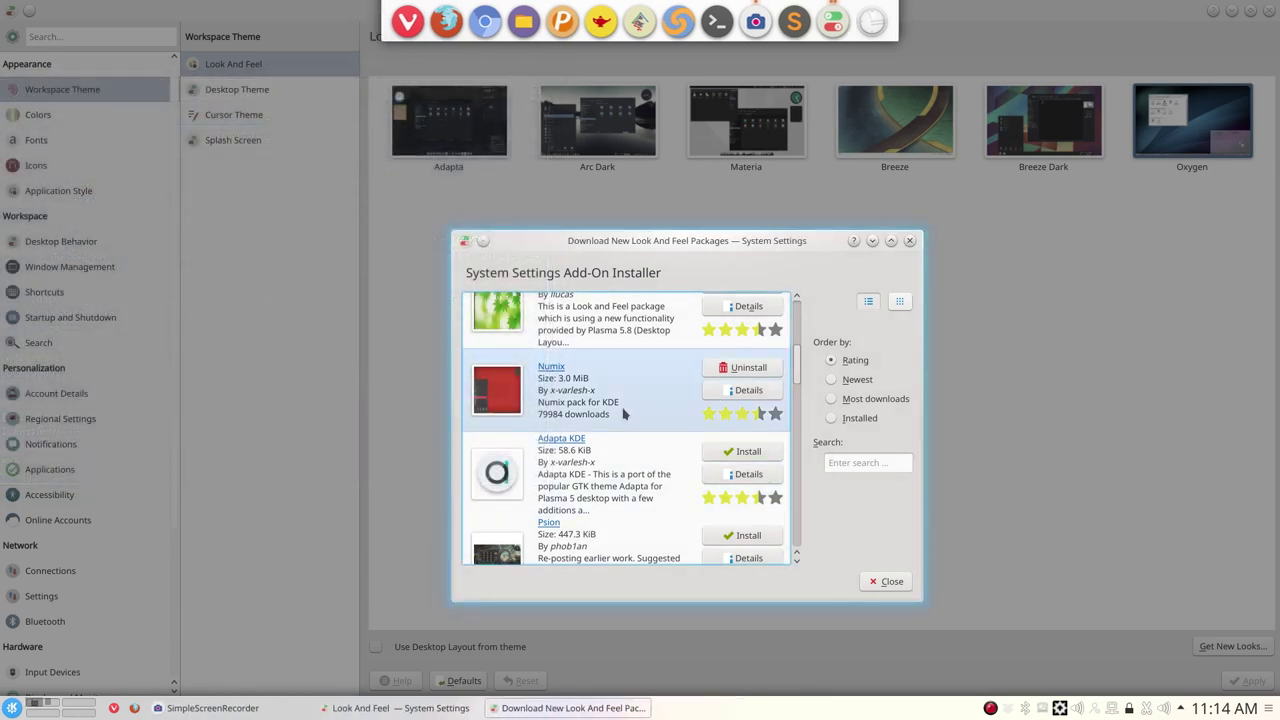
Close the add-on installer, apply the Numix look and feel, then check the launcher.
click(889, 580)
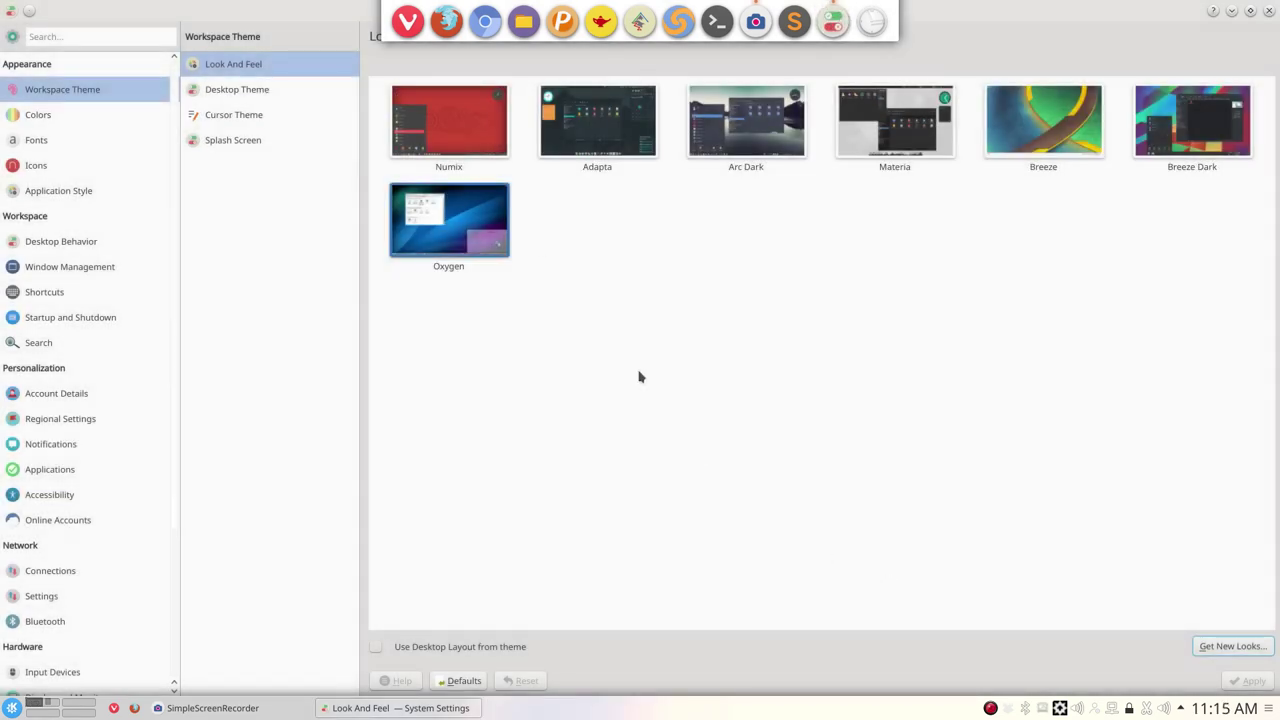
click(475, 136)
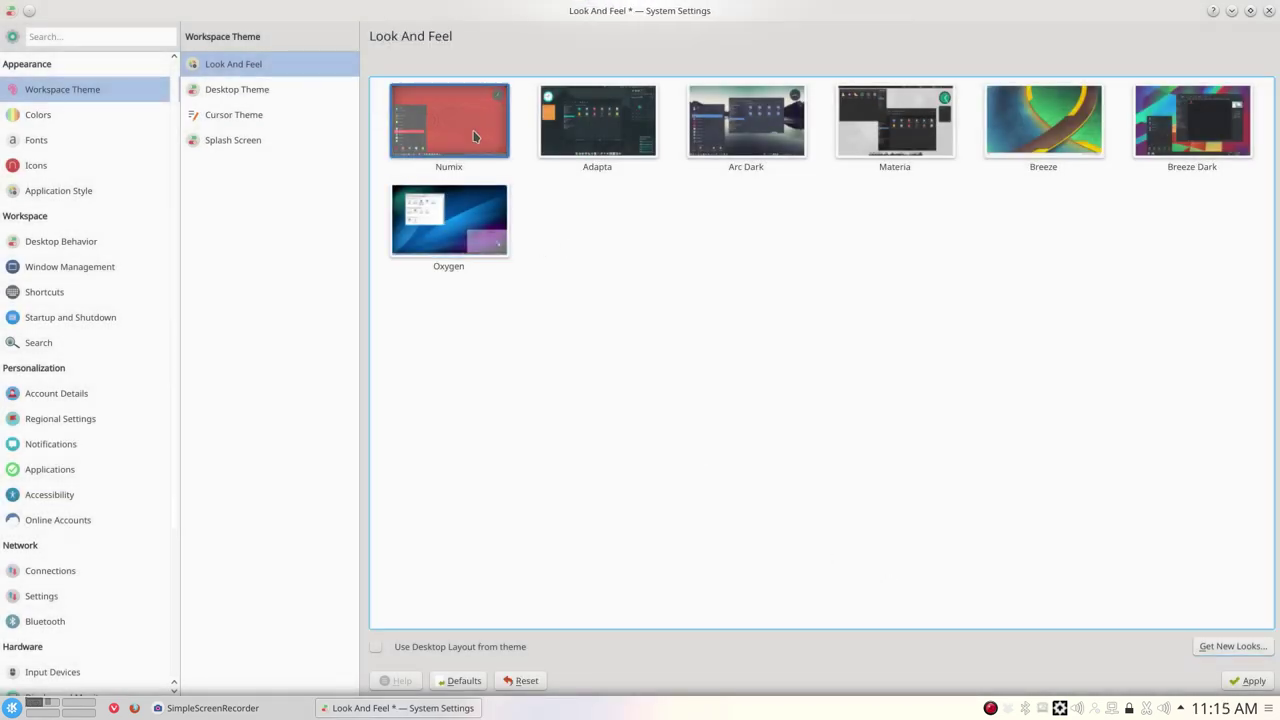
click(1249, 681)
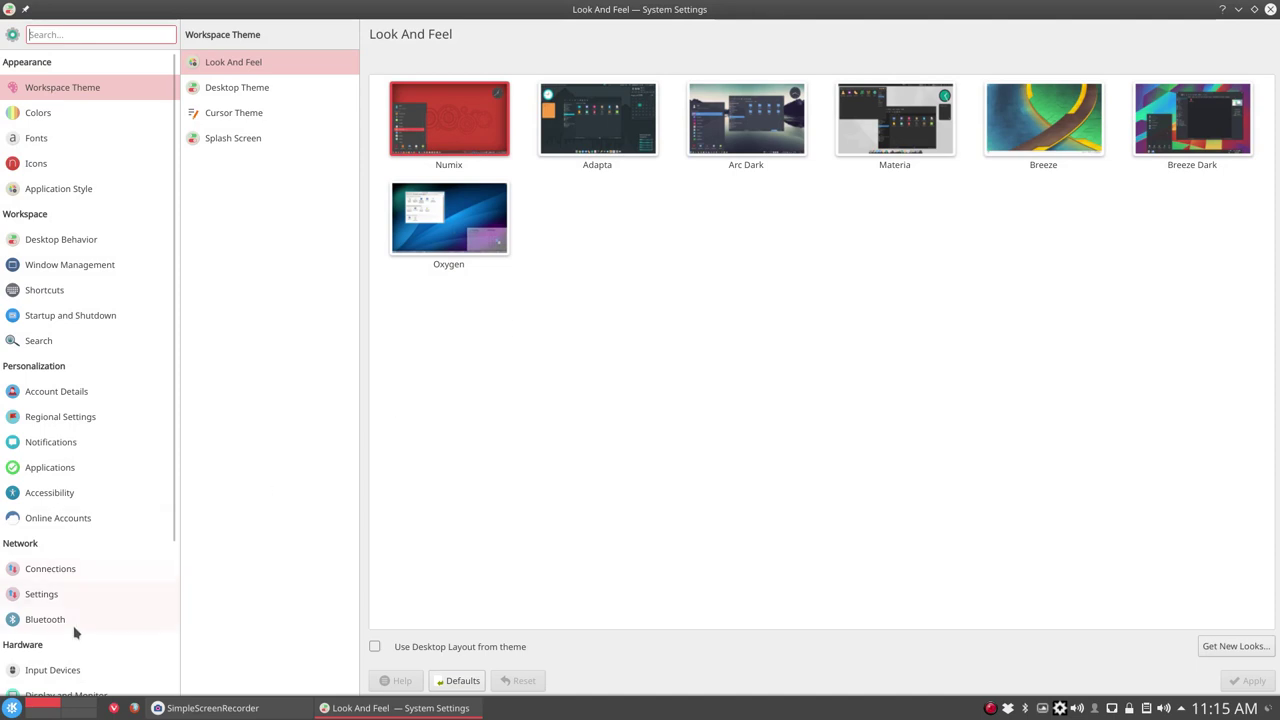
click(11, 708)
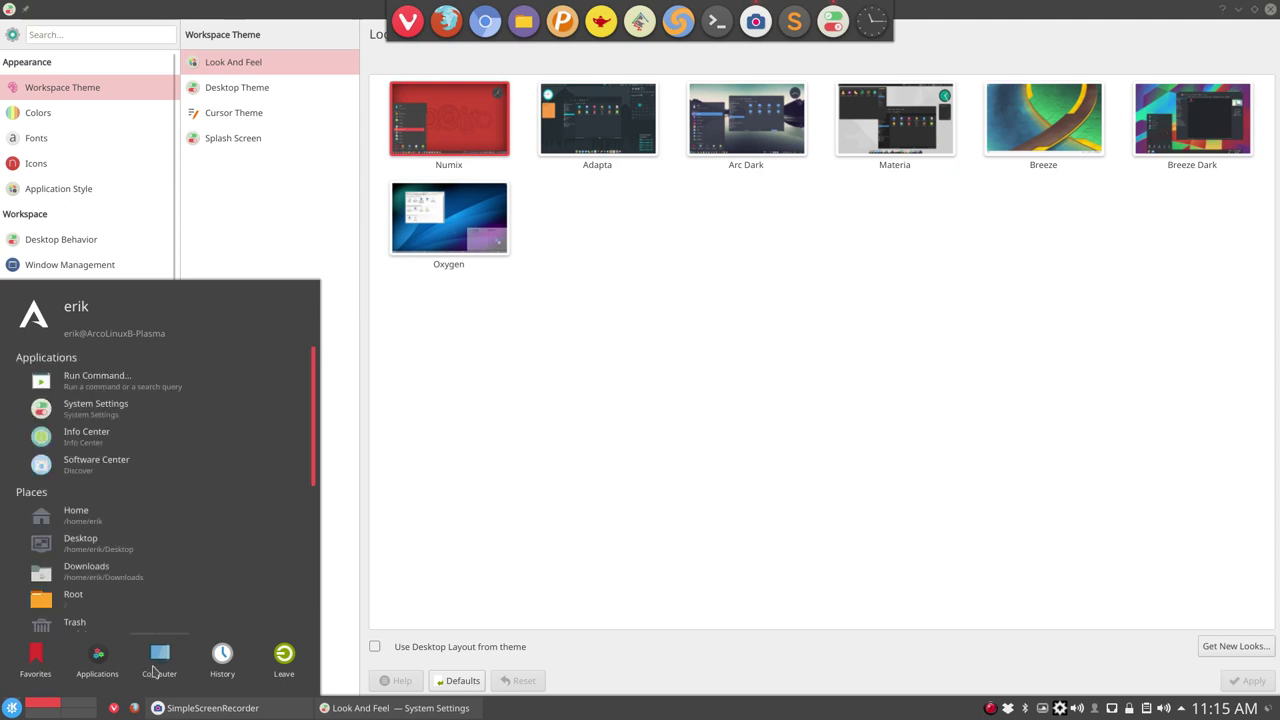
mouse_move(283, 660)
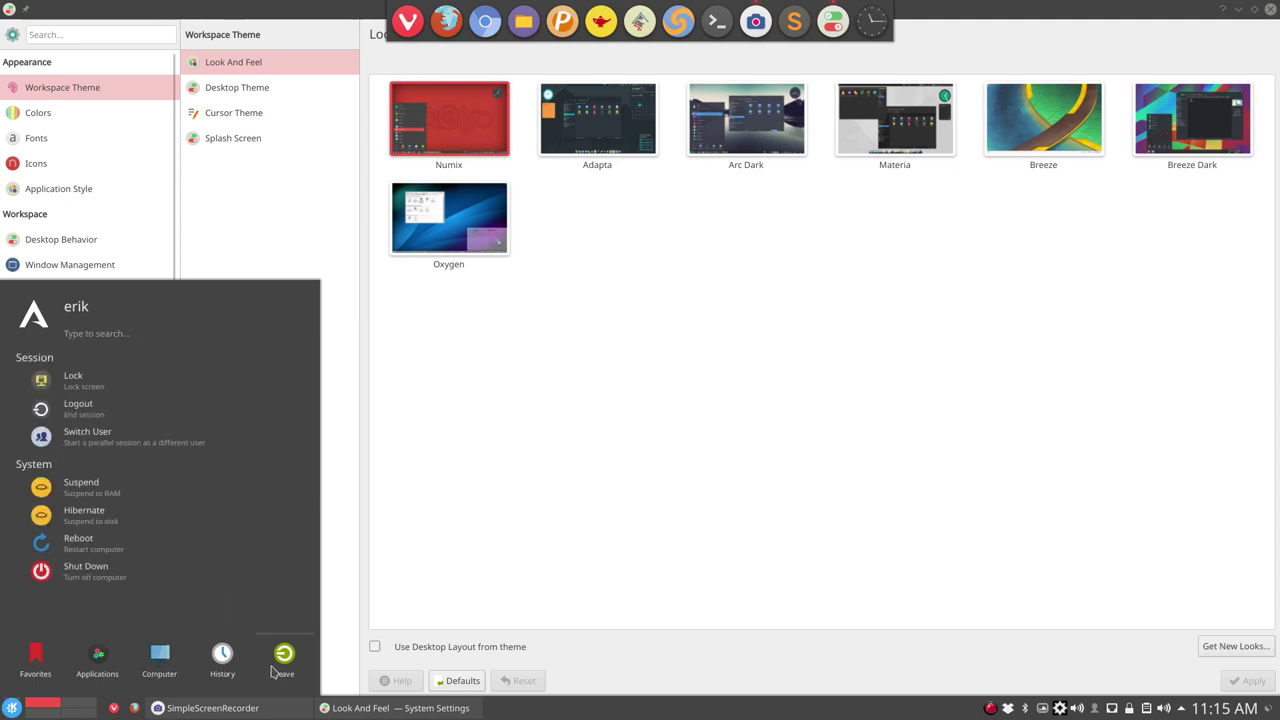
click(617, 472)
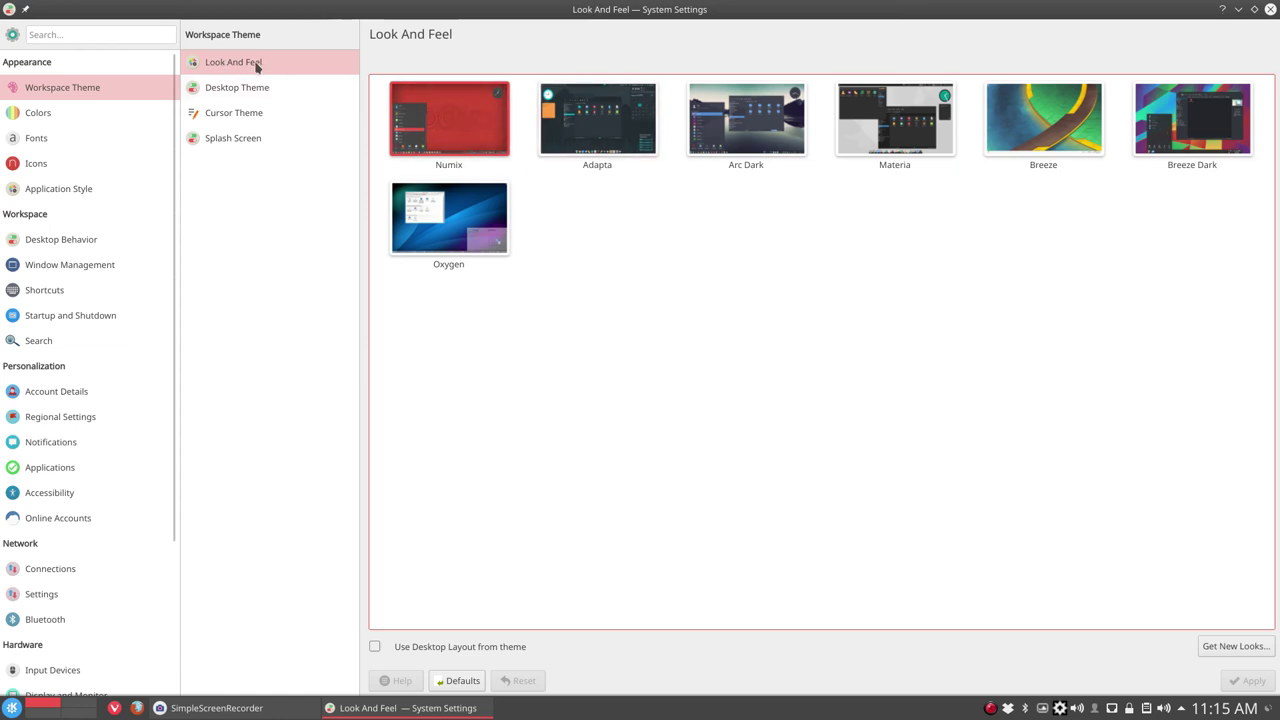
Open Get New Looks and scroll down through the downloadable look-and-feel packages.
click(1232, 646)
scroll(559, 364, down, 3)
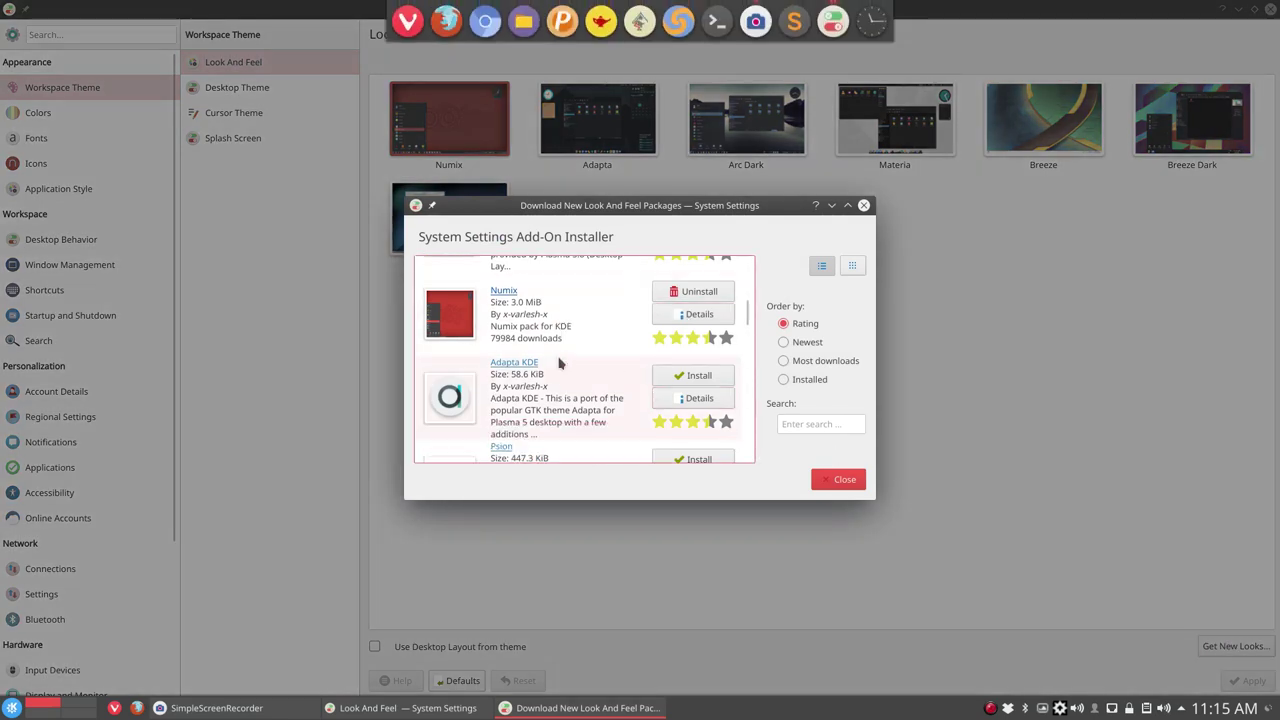
scroll(559, 364, down, 2)
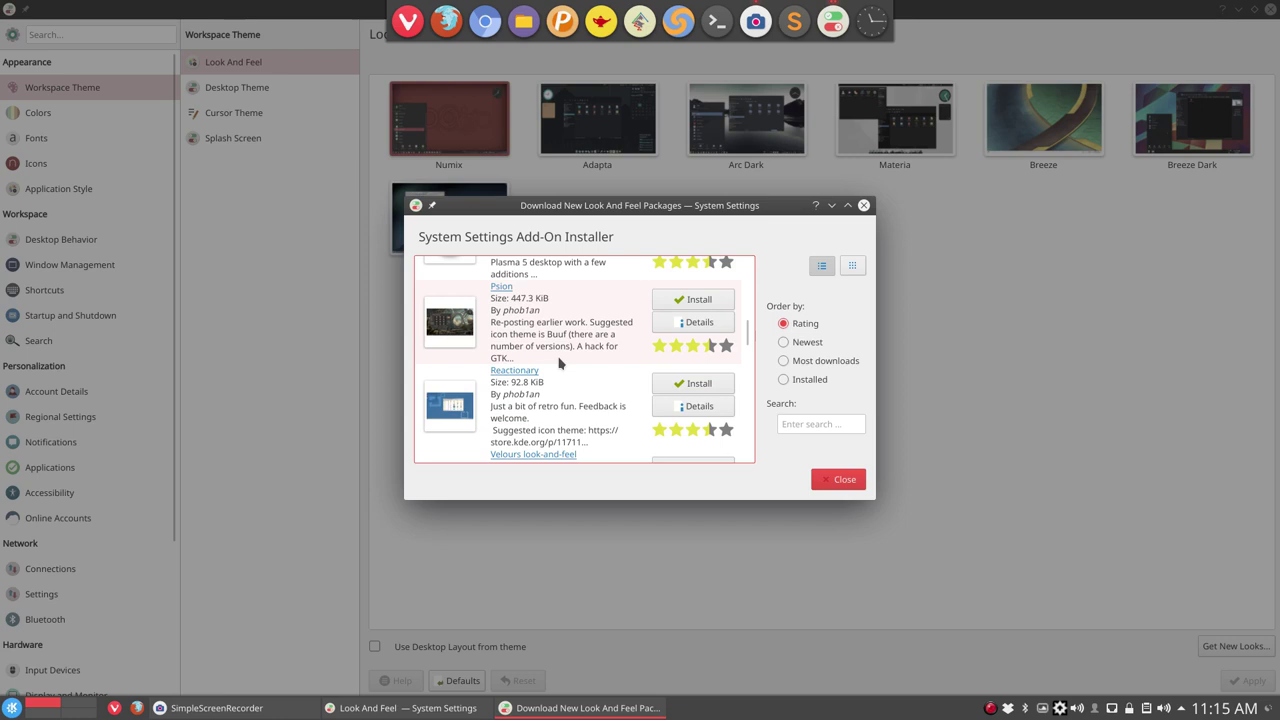
scroll(559, 364, down, 2)
scroll(559, 364, down, 3)
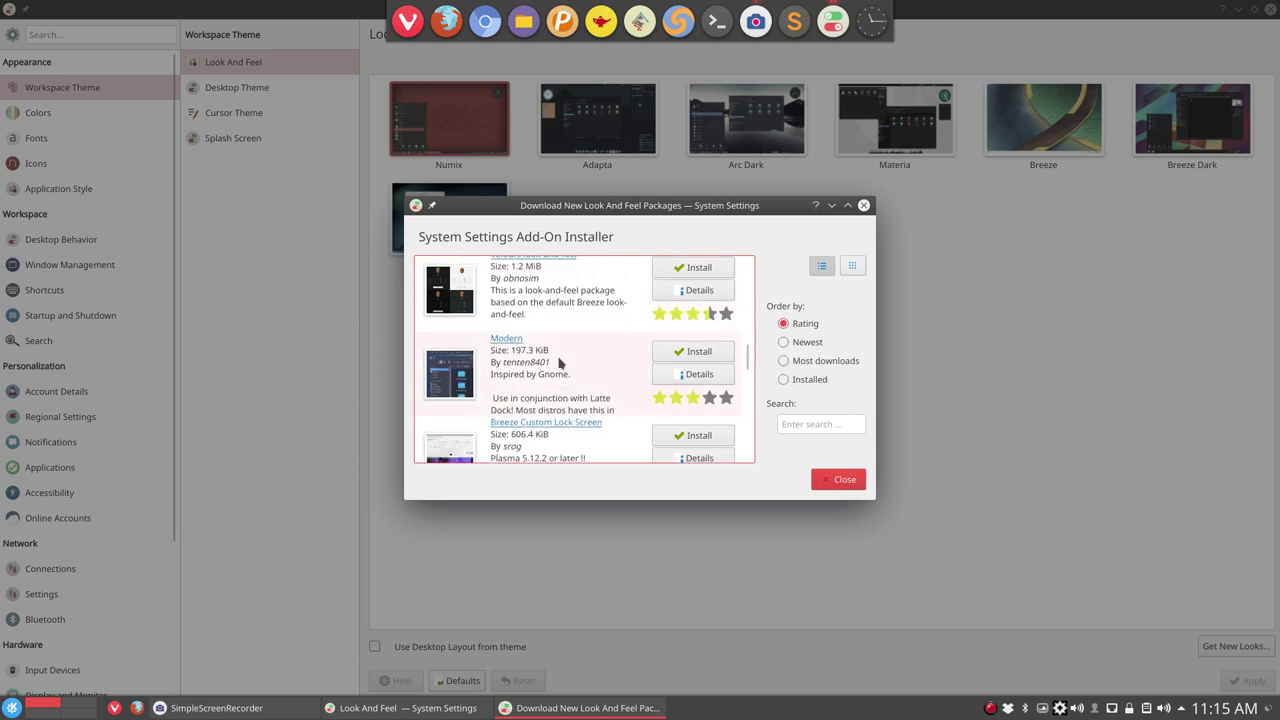
scroll(559, 363, down, 1)
scroll(559, 363, down, 1)
scroll(559, 363, down, 1)
scroll(559, 363, down, 1)
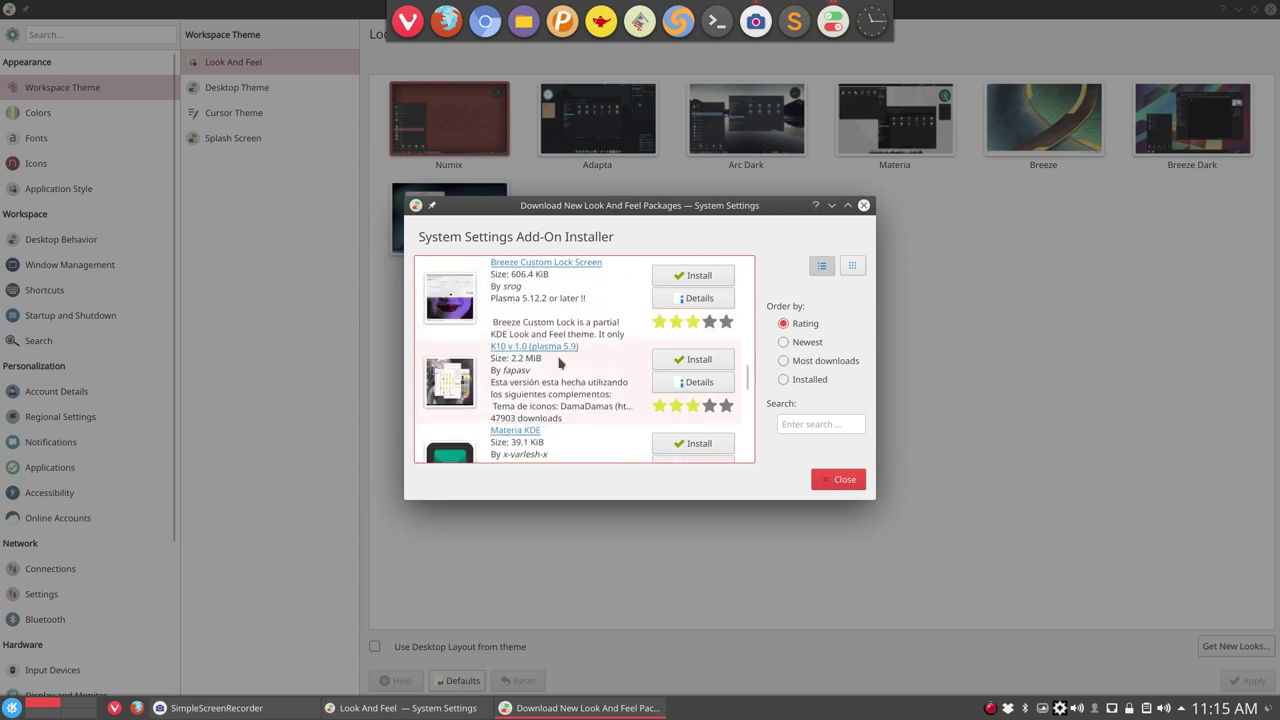
scroll(559, 363, down, 2)
scroll(559, 363, down, 2)
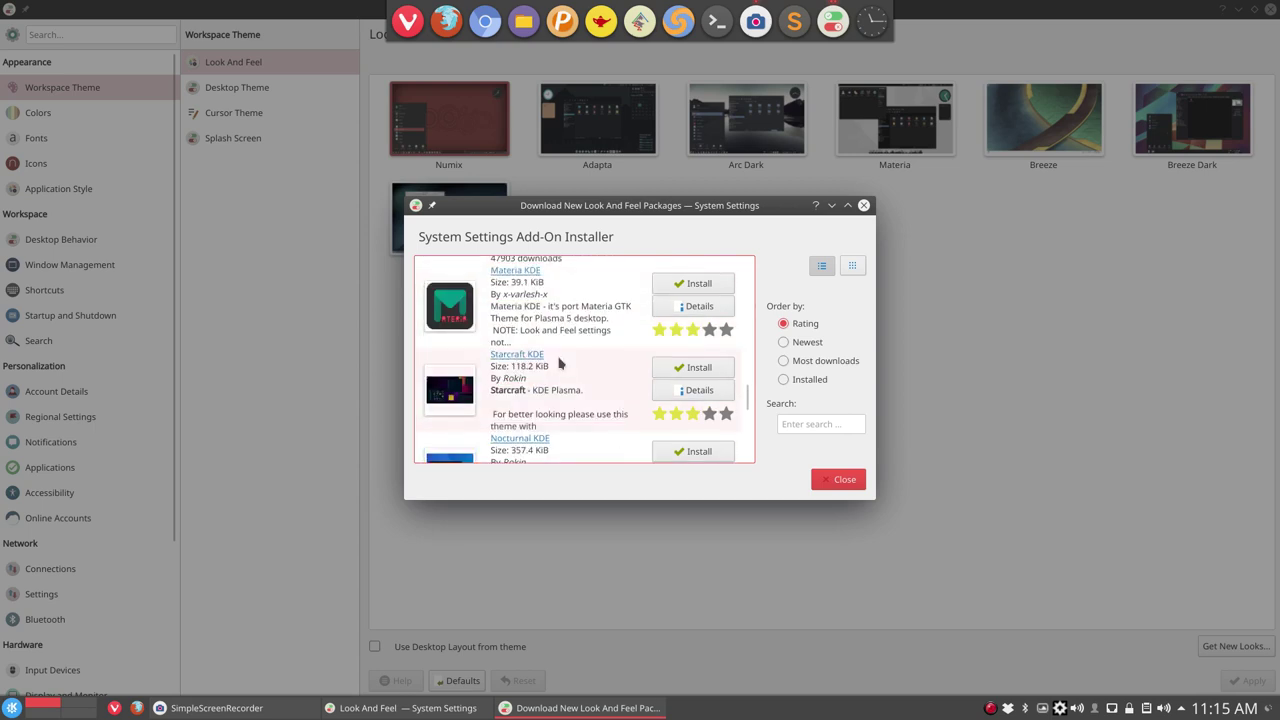
scroll(559, 363, down, 3)
scroll(559, 363, down, 3)
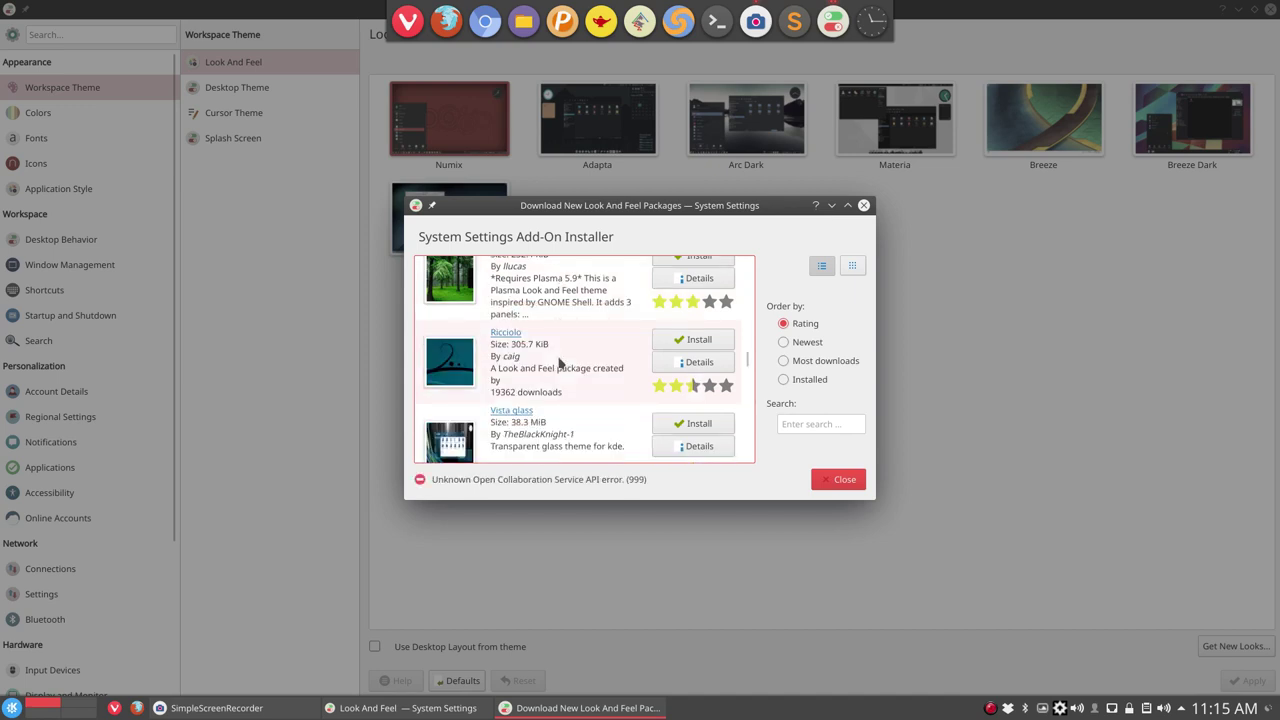
scroll(559, 363, down, 3)
scroll(559, 363, down, 1)
scroll(559, 363, down, 3)
scroll(559, 363, down, 2)
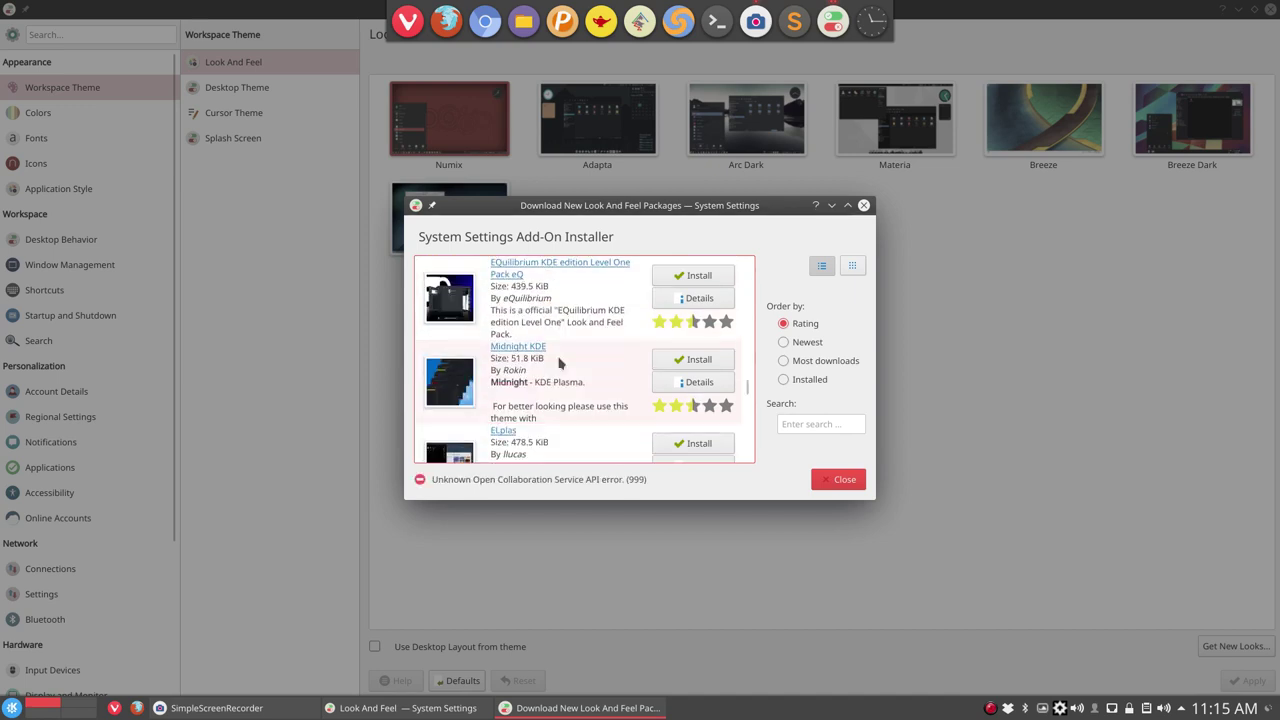
scroll(559, 363, down, 2)
scroll(559, 363, down, 2)
scroll(559, 363, down, 3)
scroll(559, 363, down, 2)
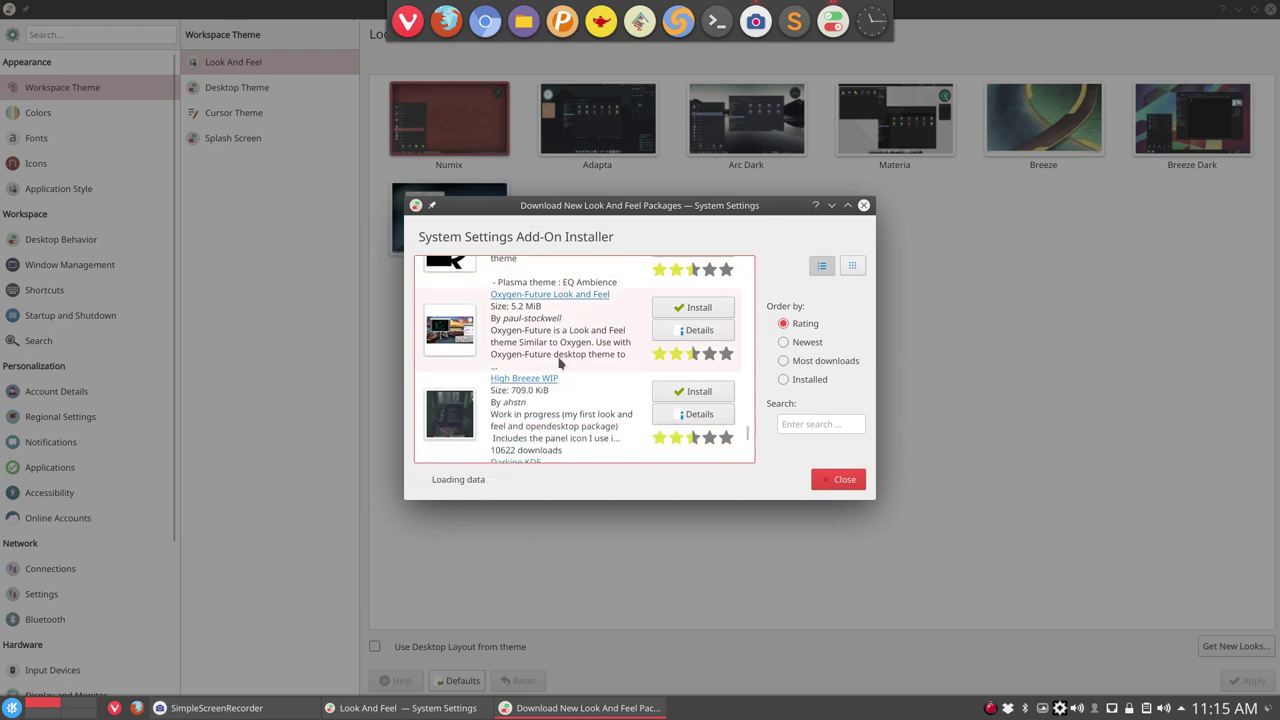
scroll(559, 363, down, 2)
scroll(559, 363, down, 2)
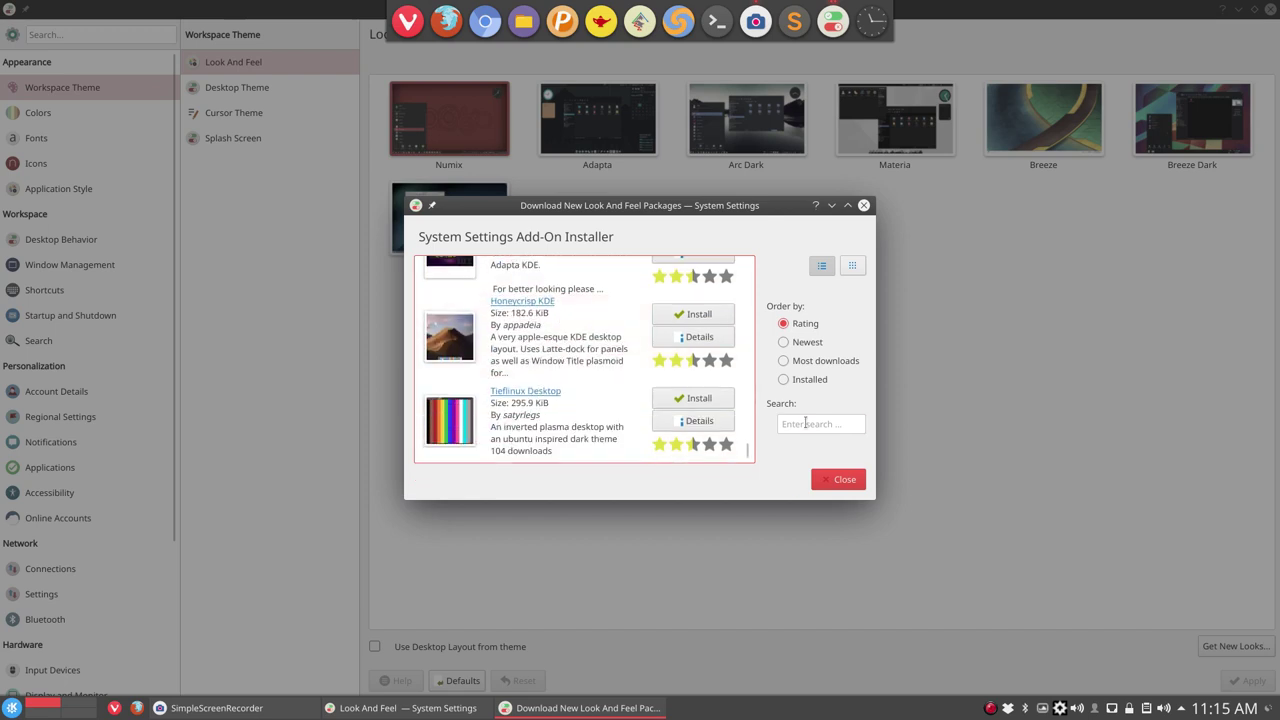
Search the add-on catalogue for dark themes, replacing the earlier 'matrix' search term.
click(825, 424)
text(matrix)
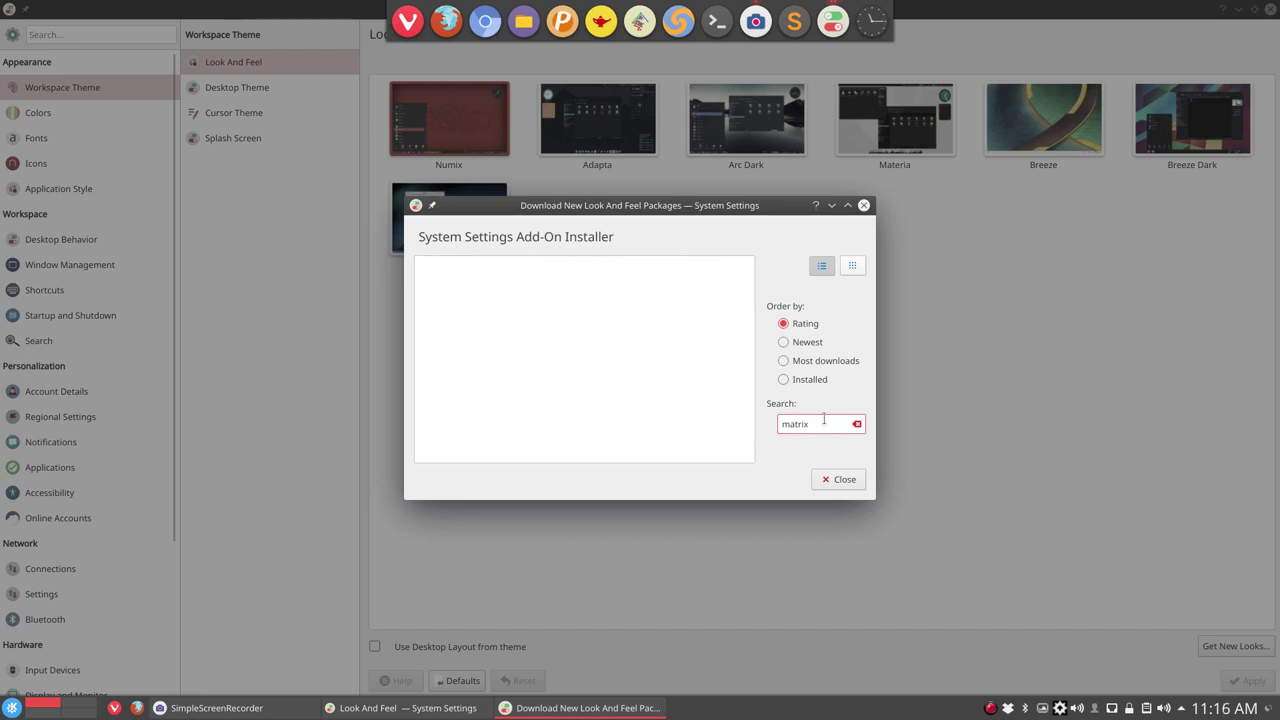
drag(824, 419, 765, 421)
text(dark)
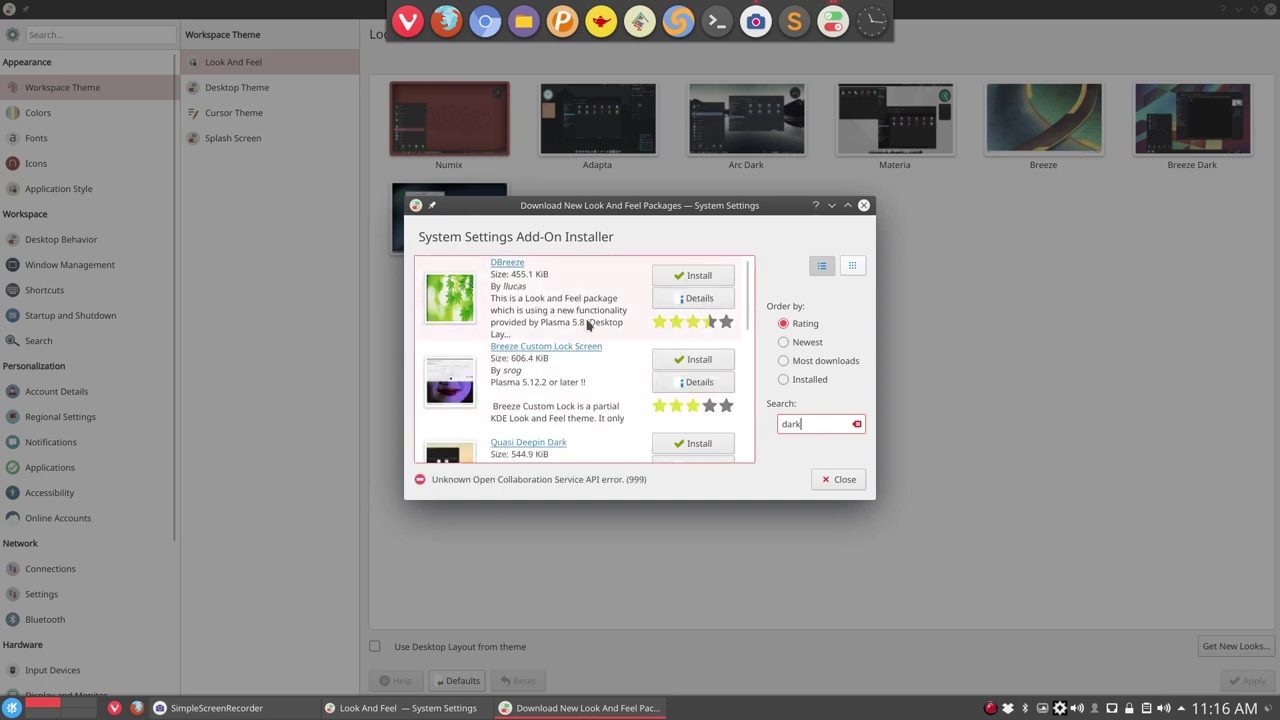
scroll(588, 325, down, 1)
scroll(530, 320, up, 1)
Read the DBreeze package details, then close the catalogue without installing anything.
click(689, 299)
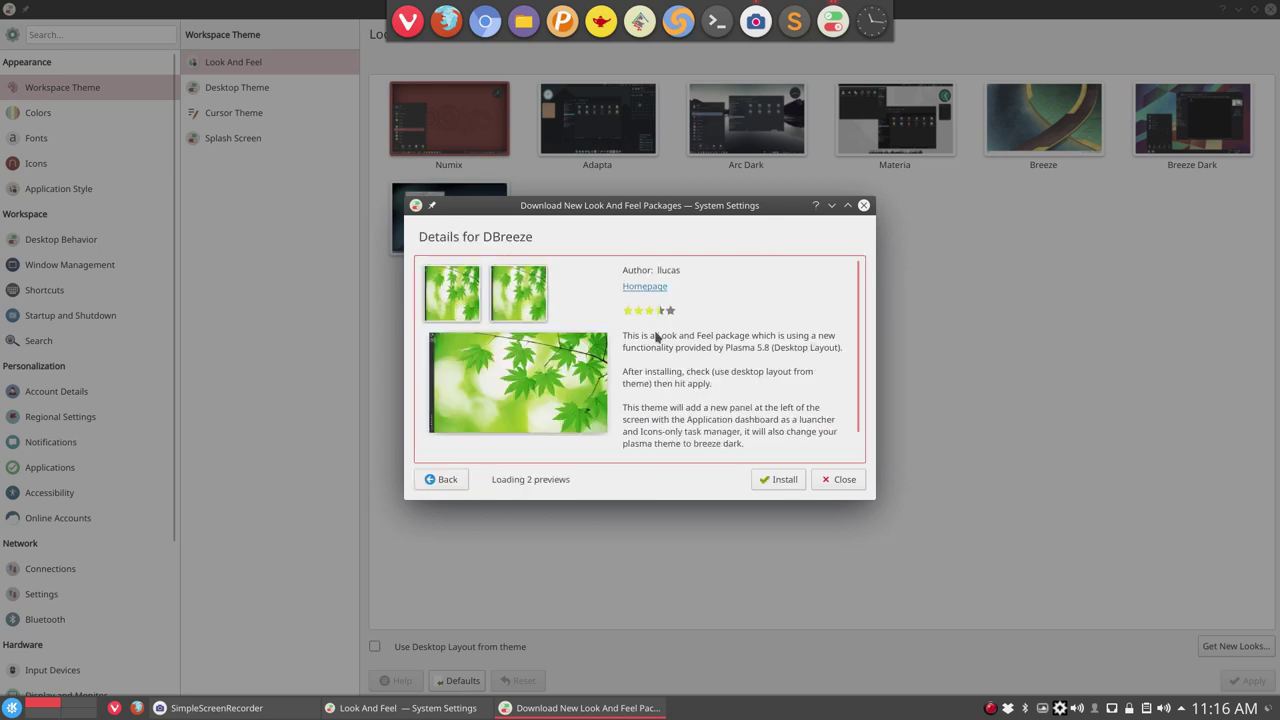
scroll(557, 388, down, 1)
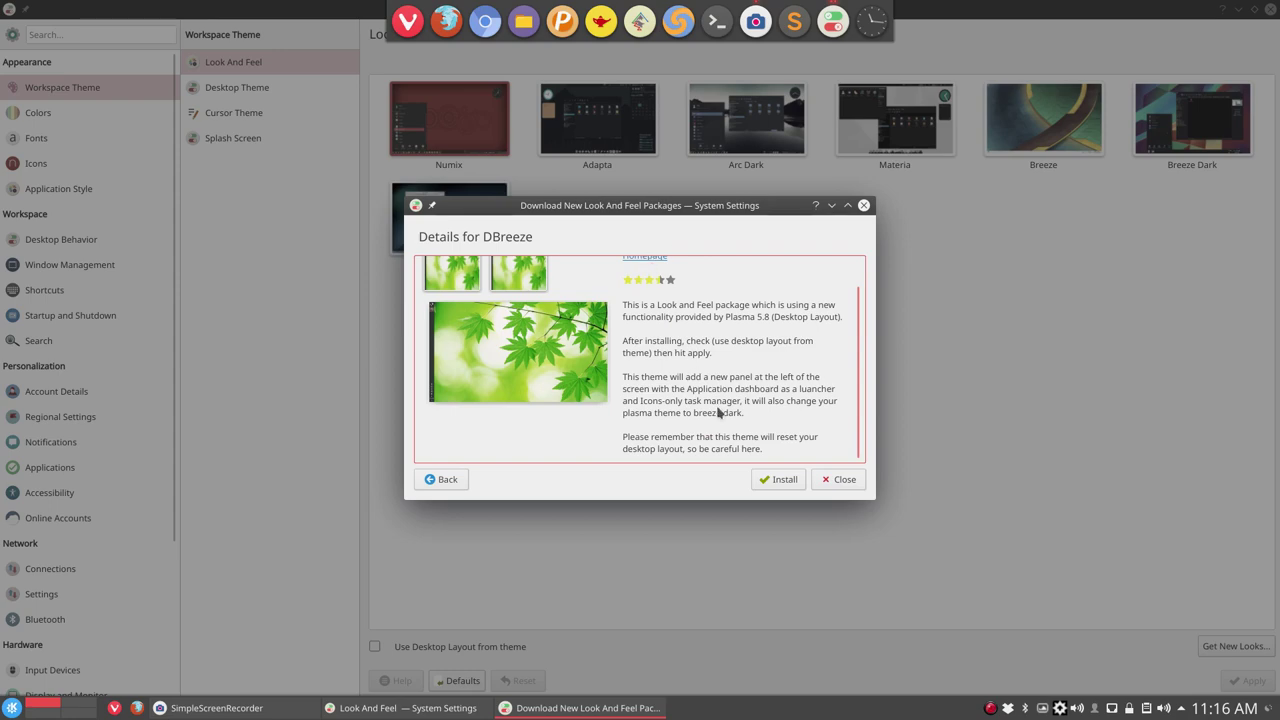
click(820, 481)
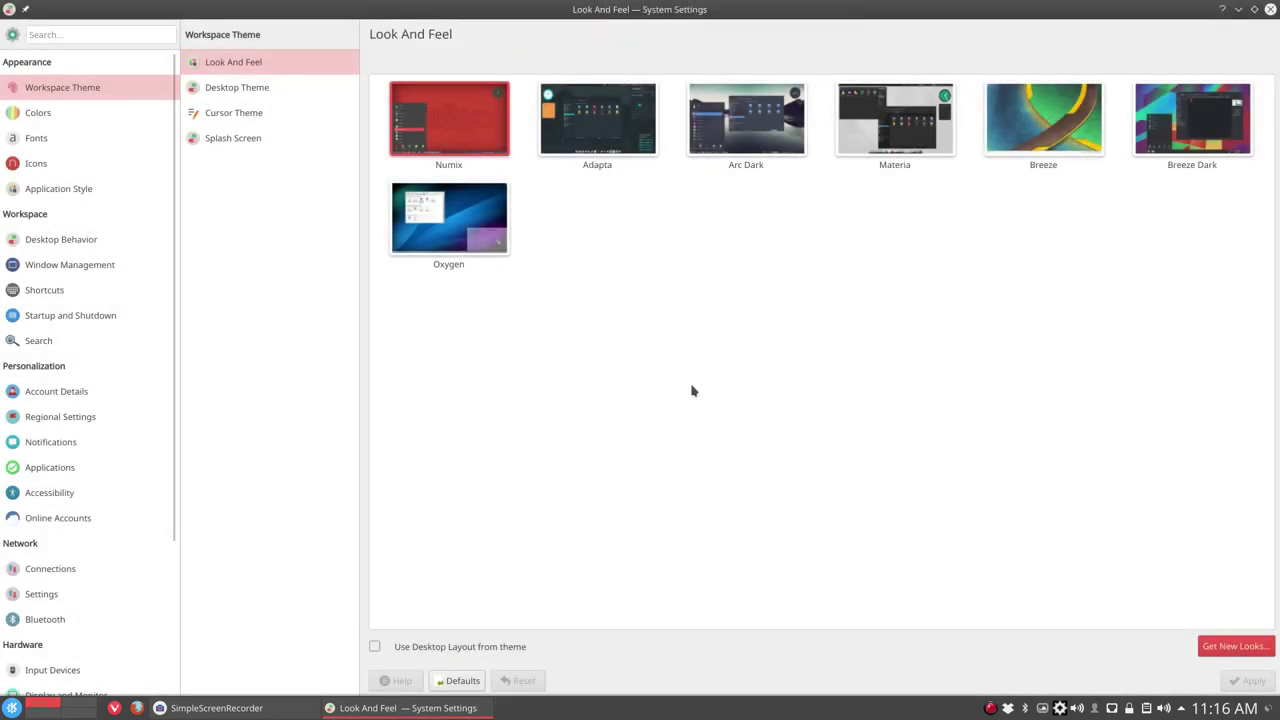